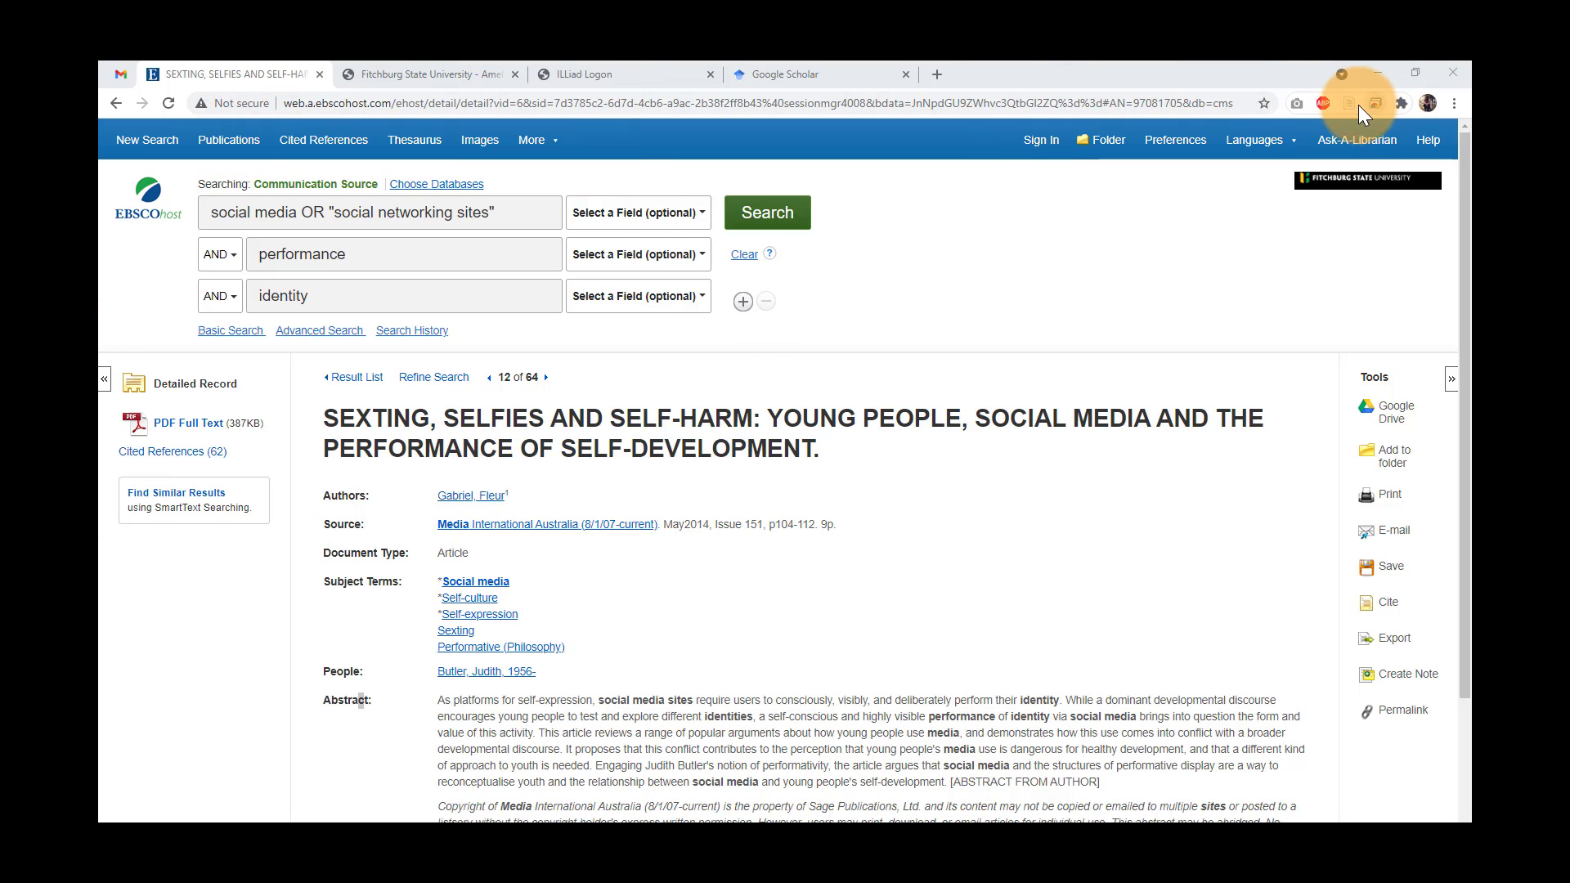
- Save the "Sexting, Selfies and Self-Harm" article with its full text to the Social Media Identity collection in Zotero
left_click(1349, 103)
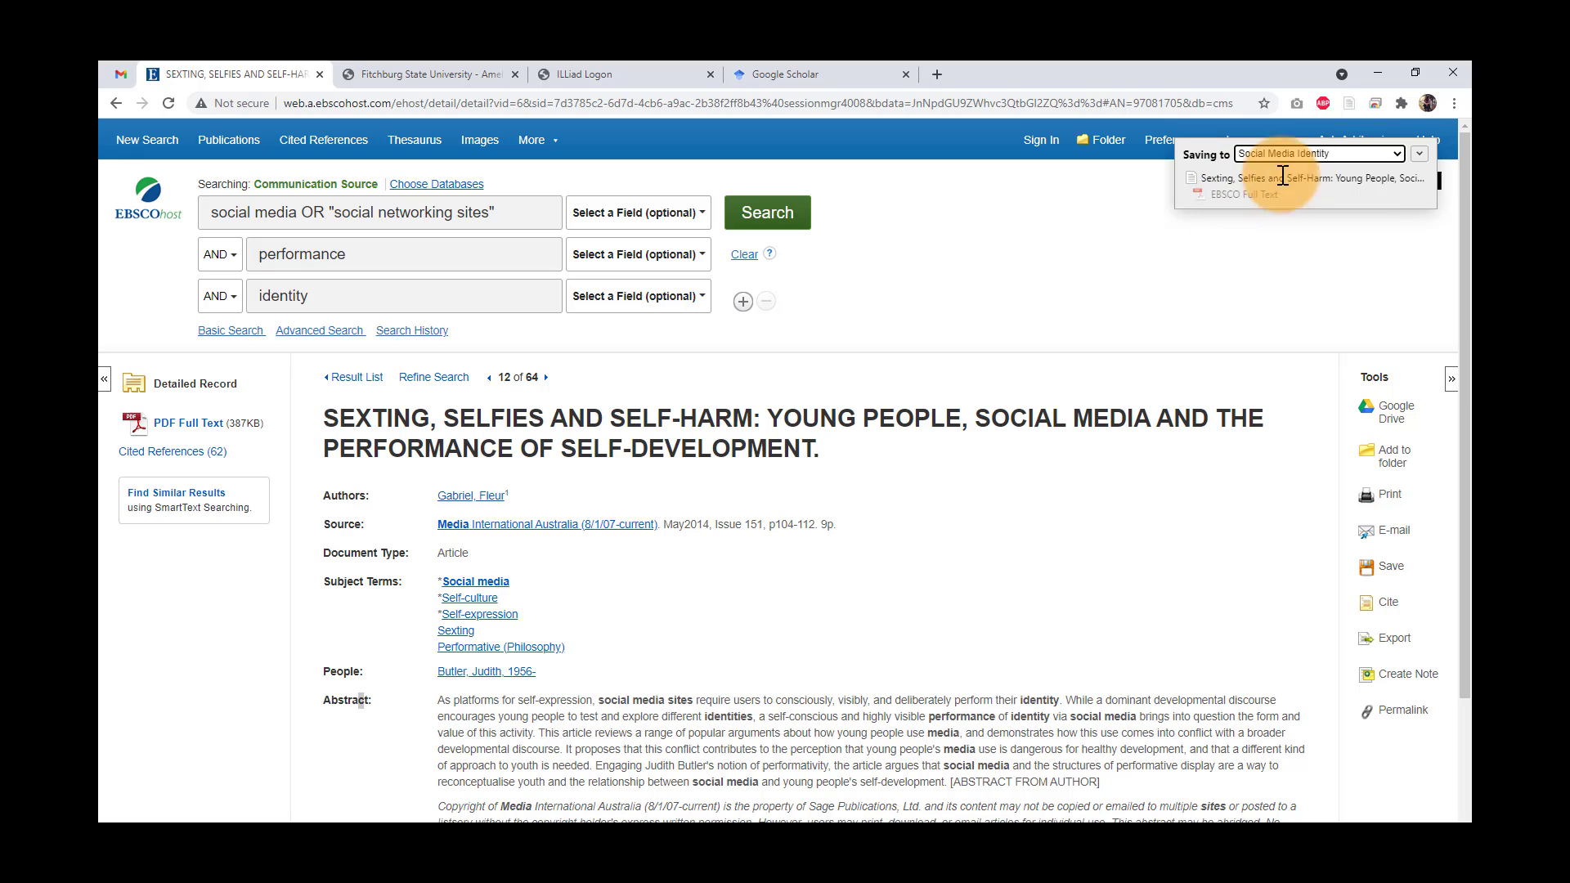
left_click(1418, 154)
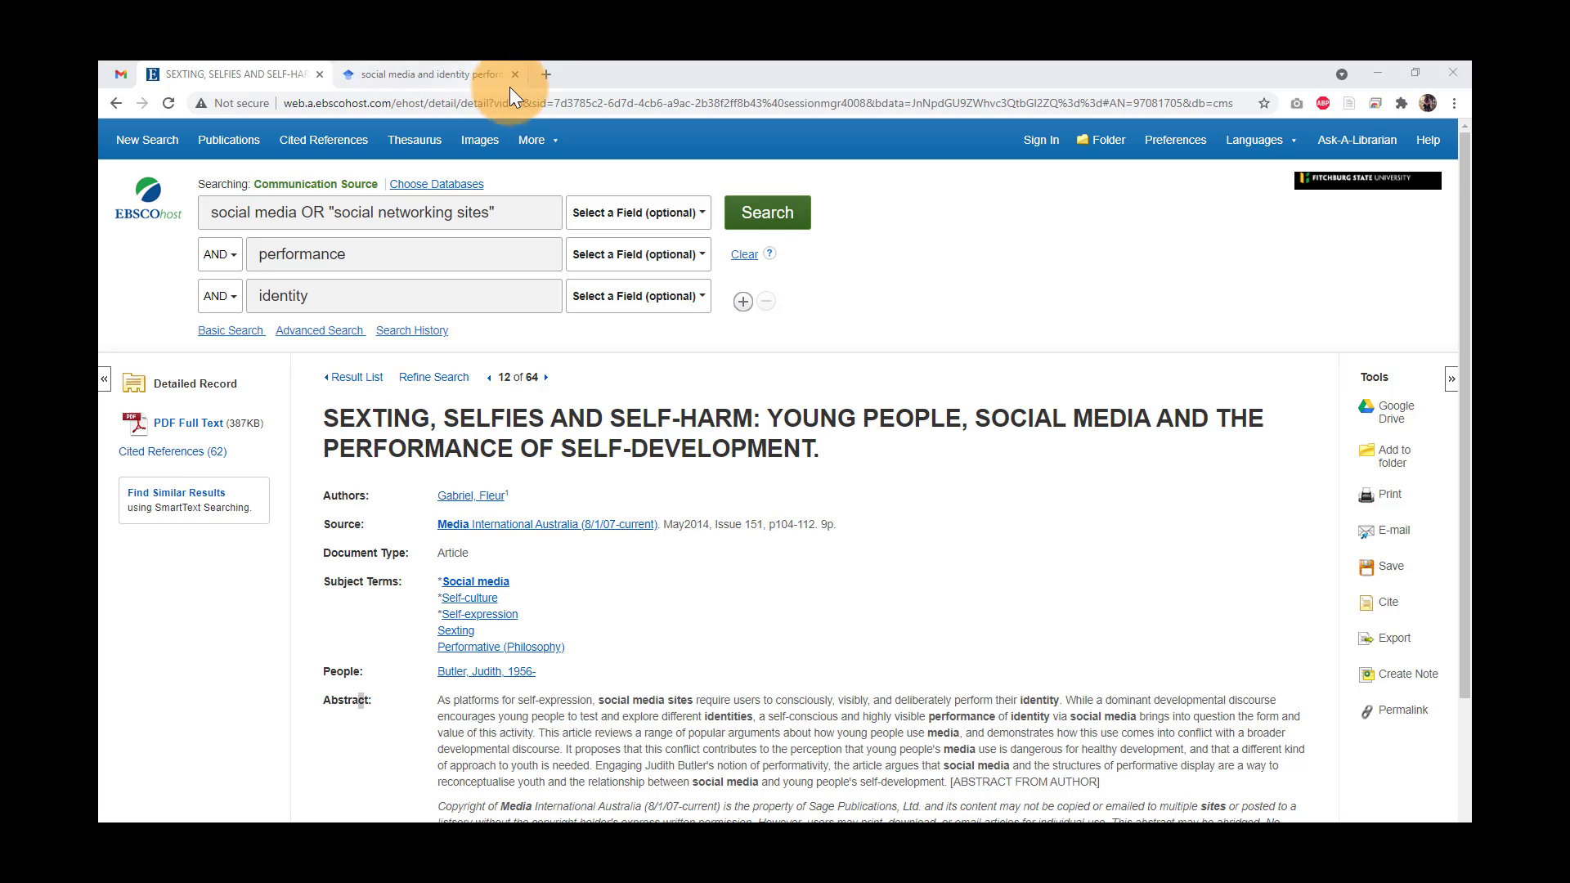
- In the Google Scholar results, open the adelaide.edu.au PDF of "Selfies as expressively authentic identity performance"
left_click(433, 73)
scroll(1072, 371, "up", 3)
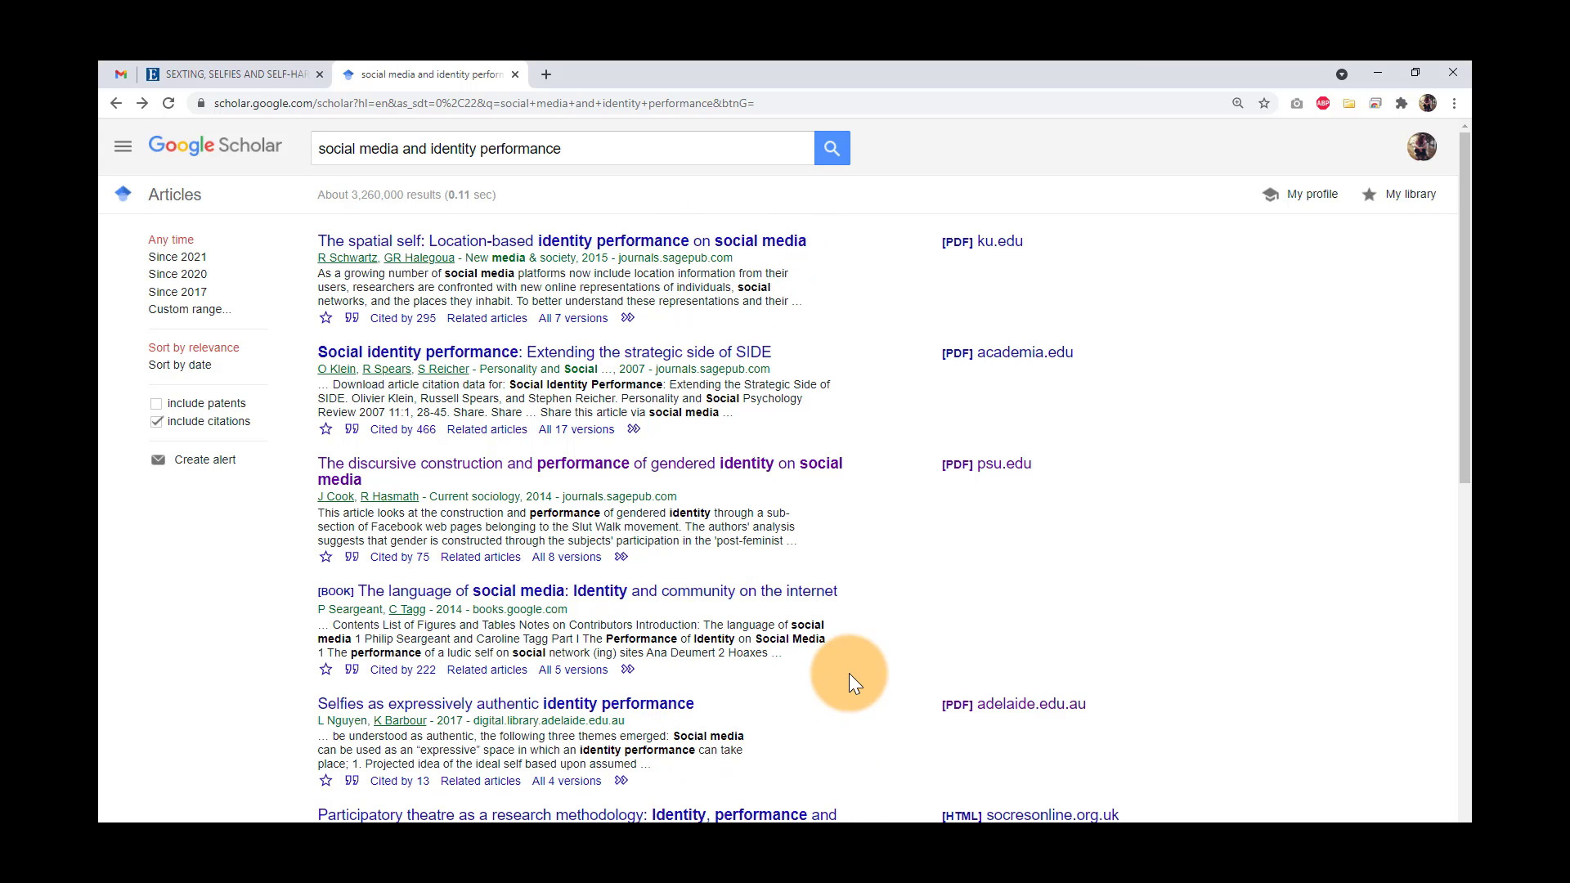
scroll(839, 651, "down", 2)
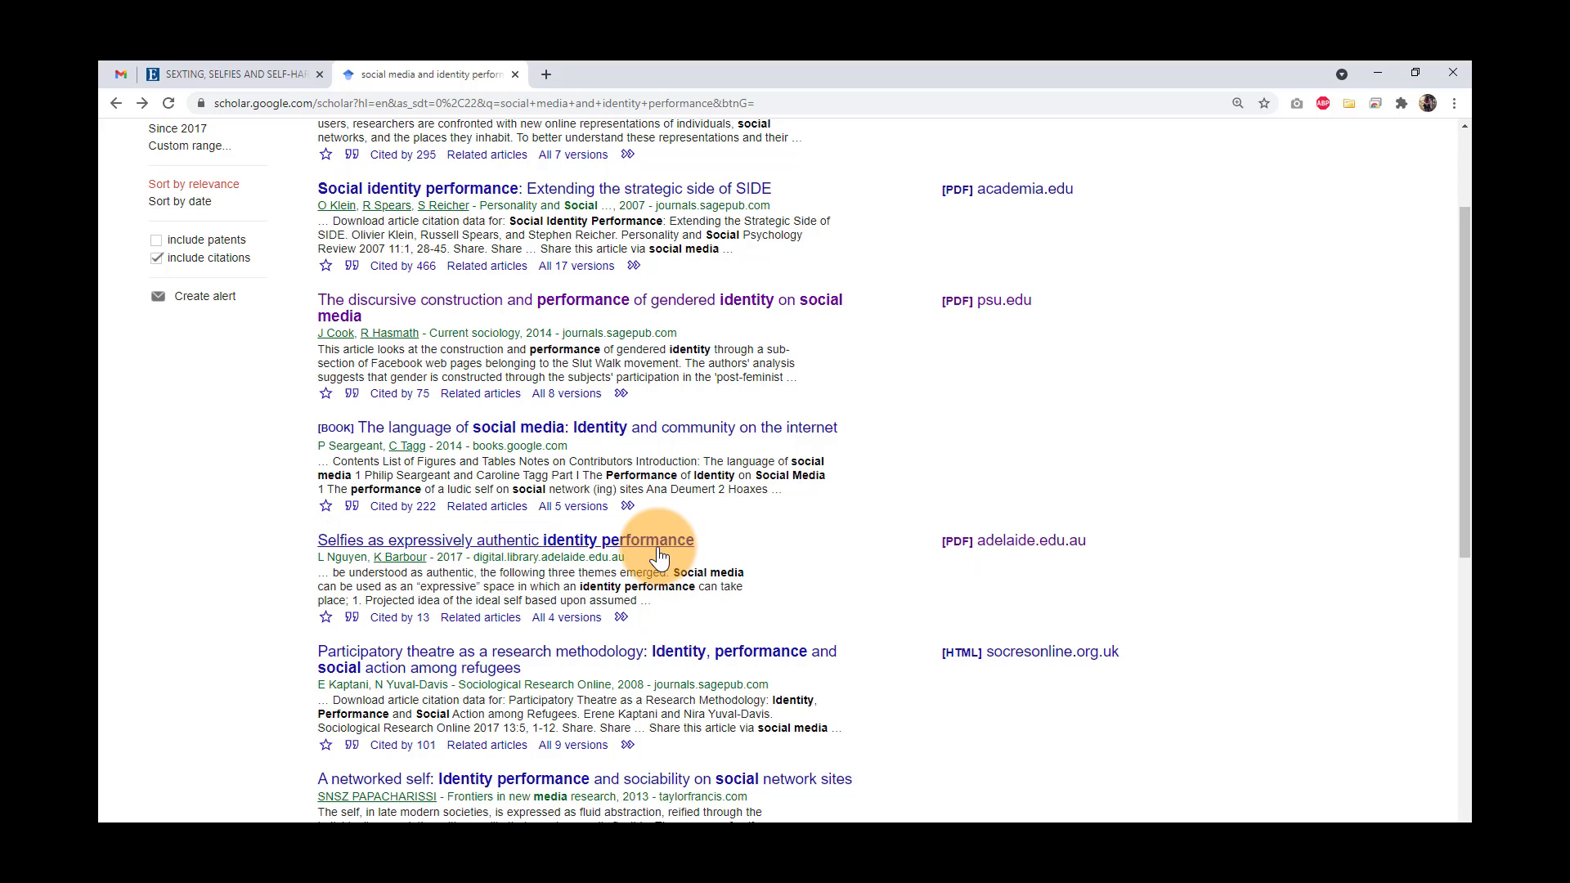
left_click(1034, 550)
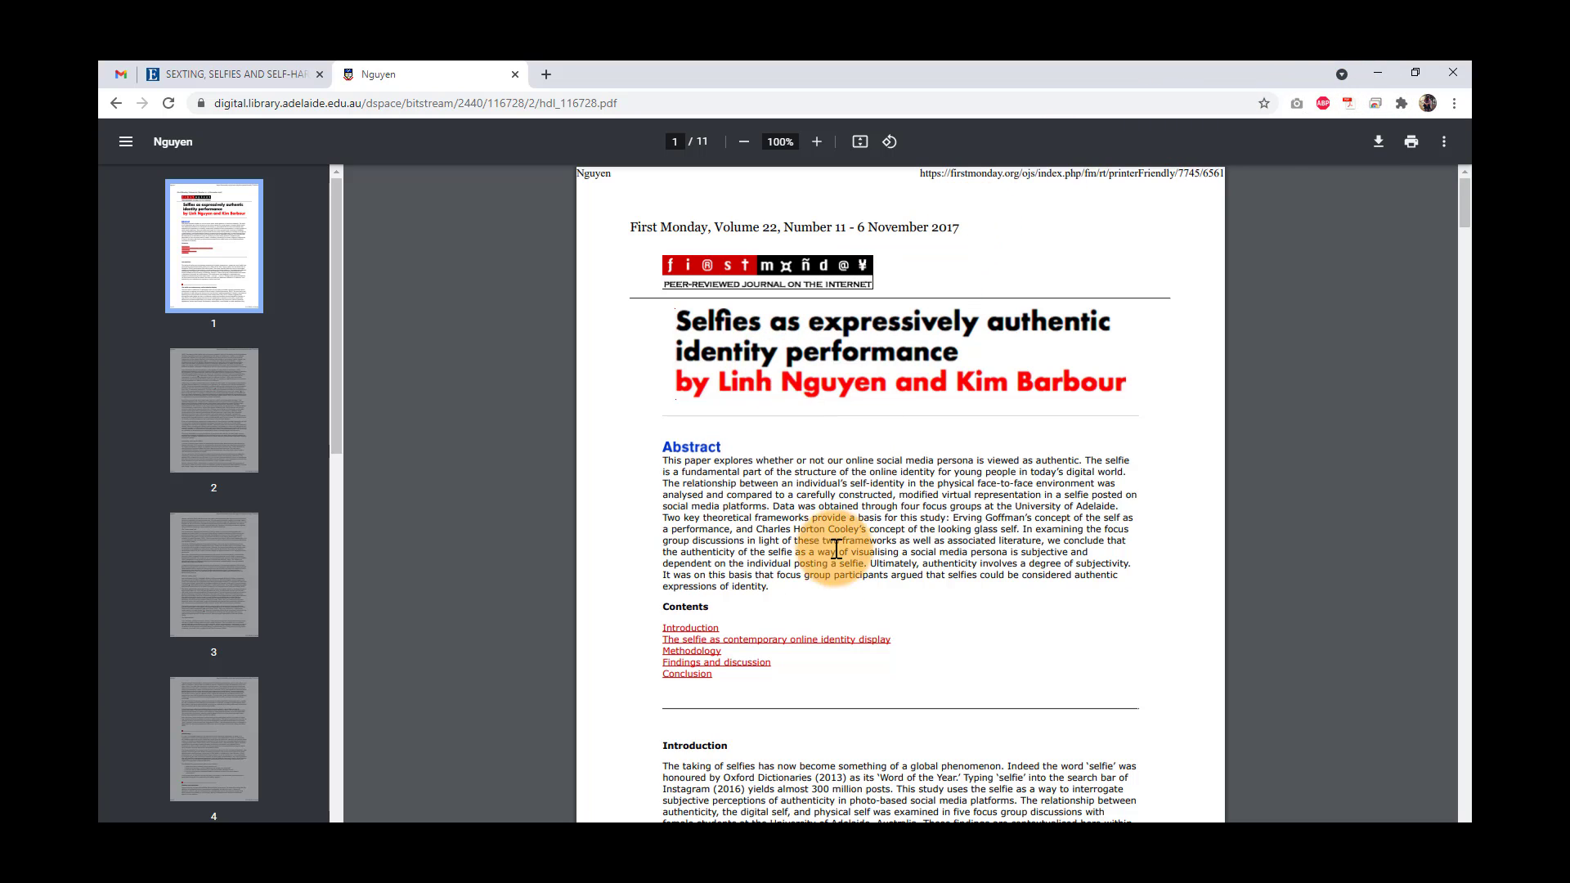
- Save the PDF to Zotero's Social Media Identity collection with the tags "social media identity" and "identity performance"
left_click(1349, 104)
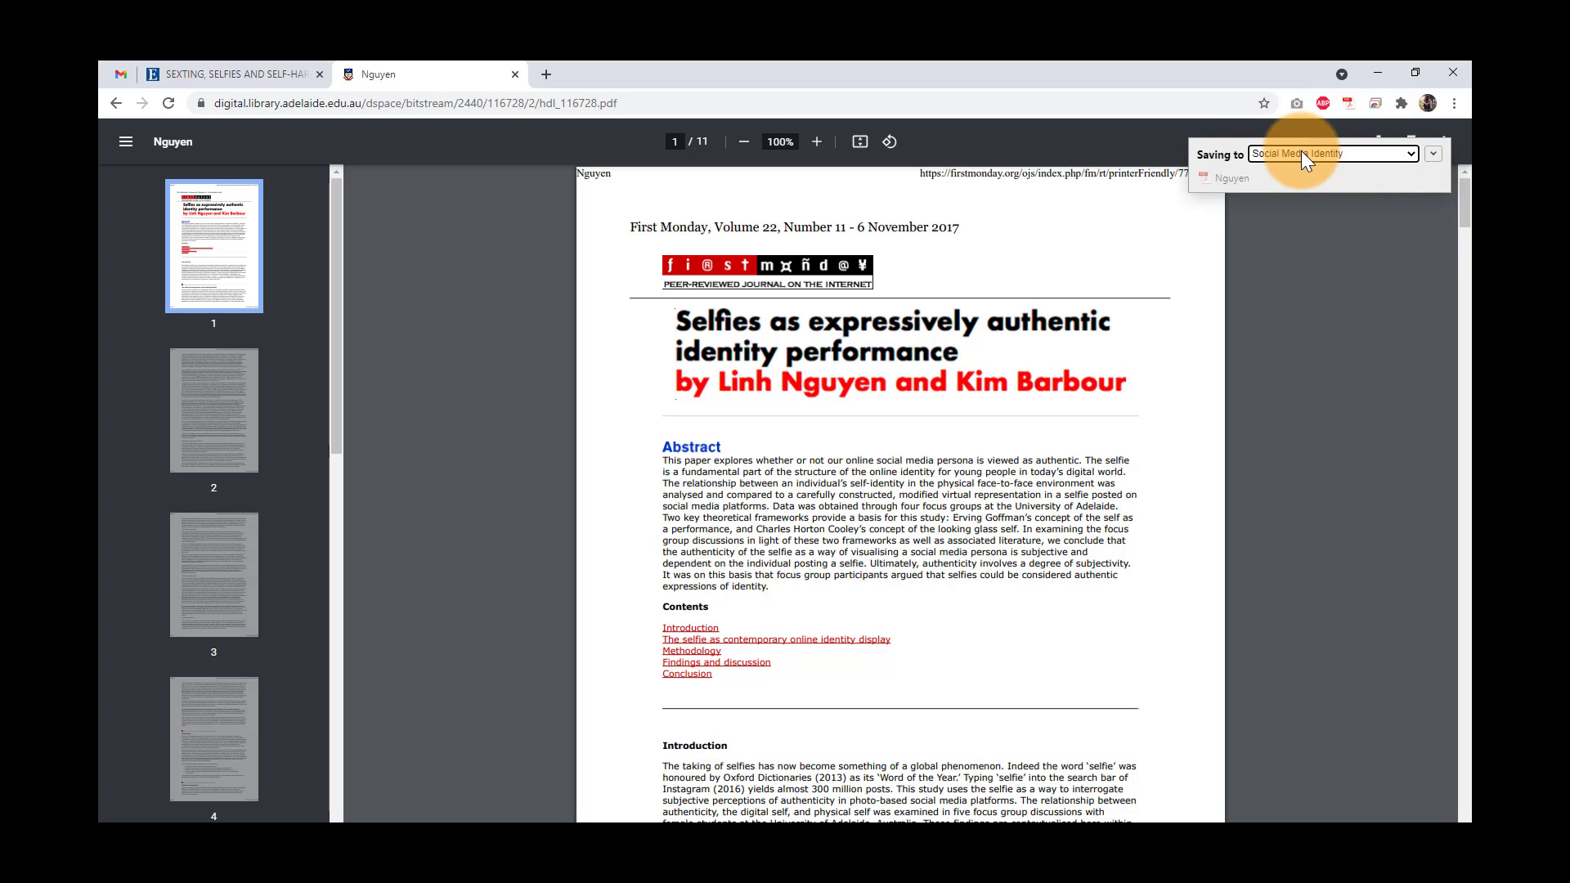
left_click(1435, 154)
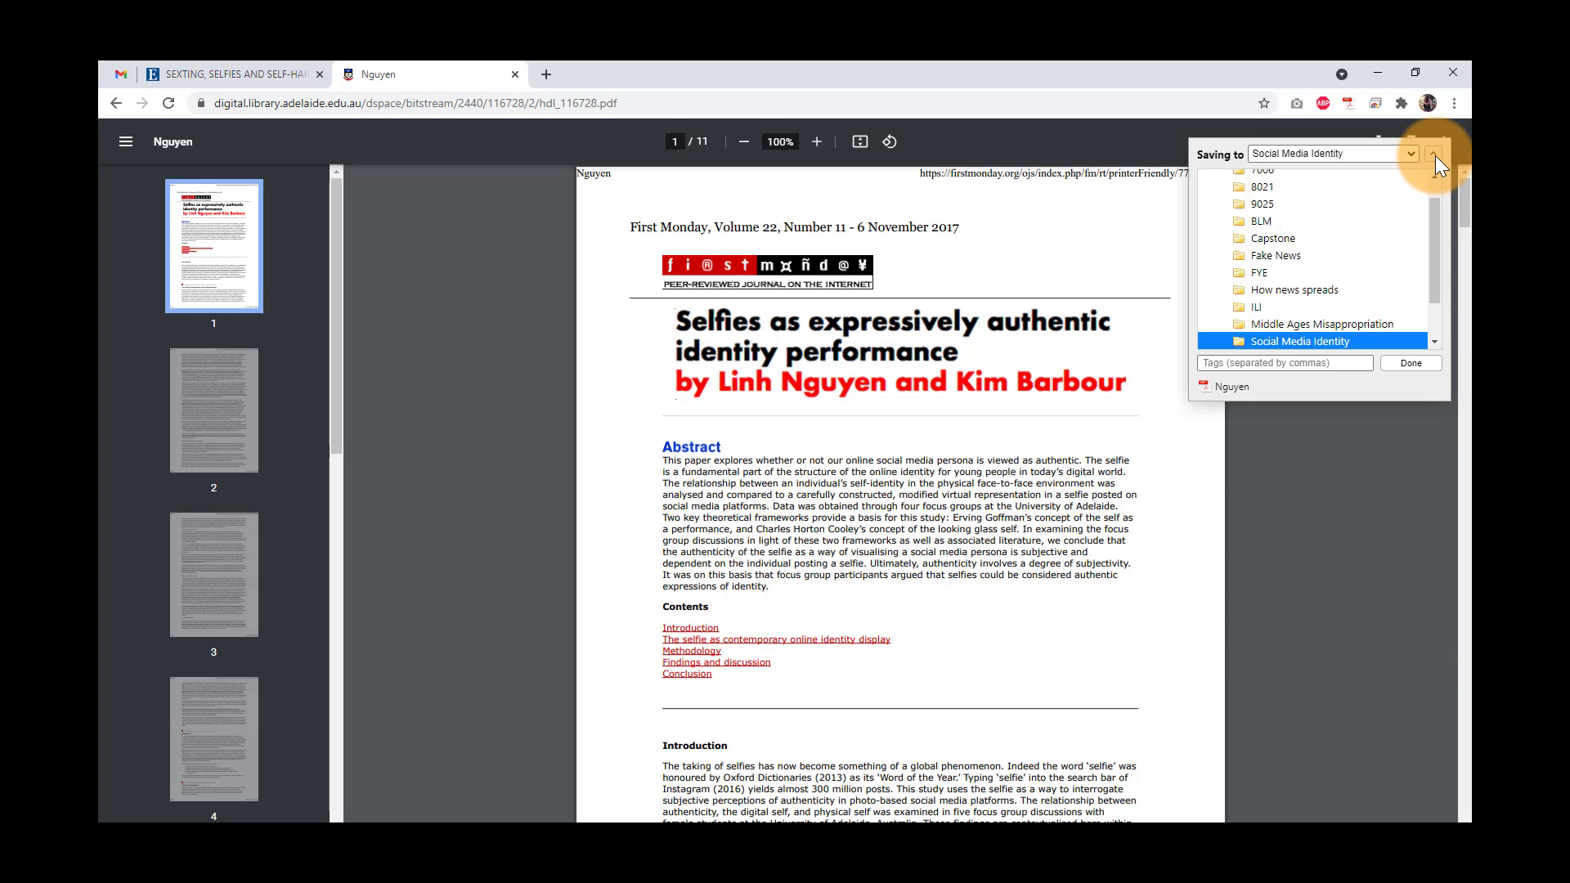
left_click(1259, 369)
type("social media identity,")
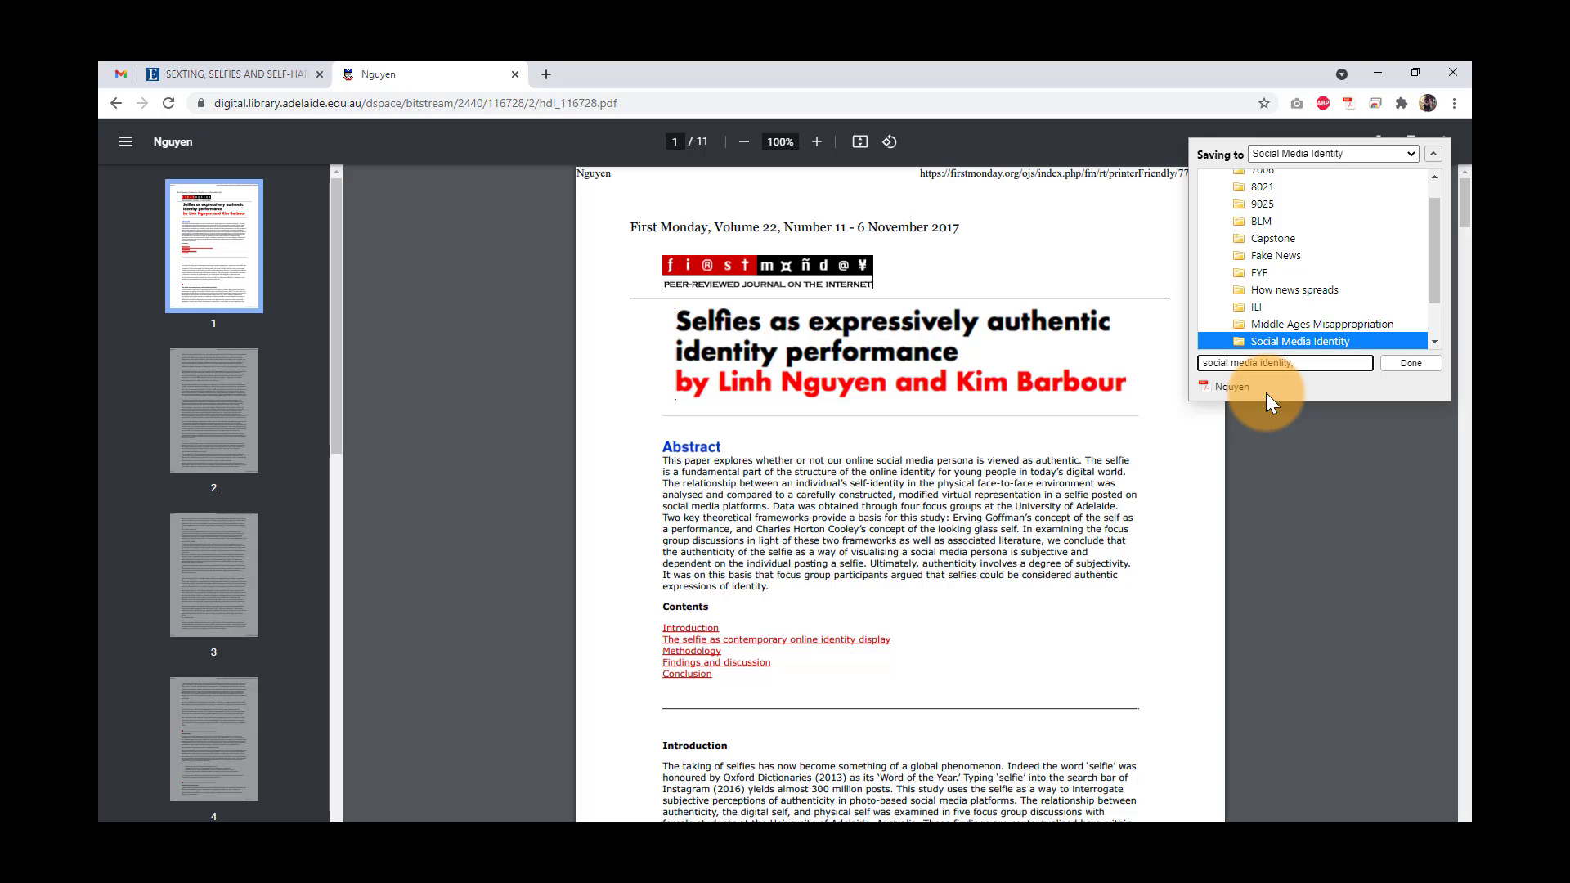
type(" identity performance")
left_click(1424, 366)
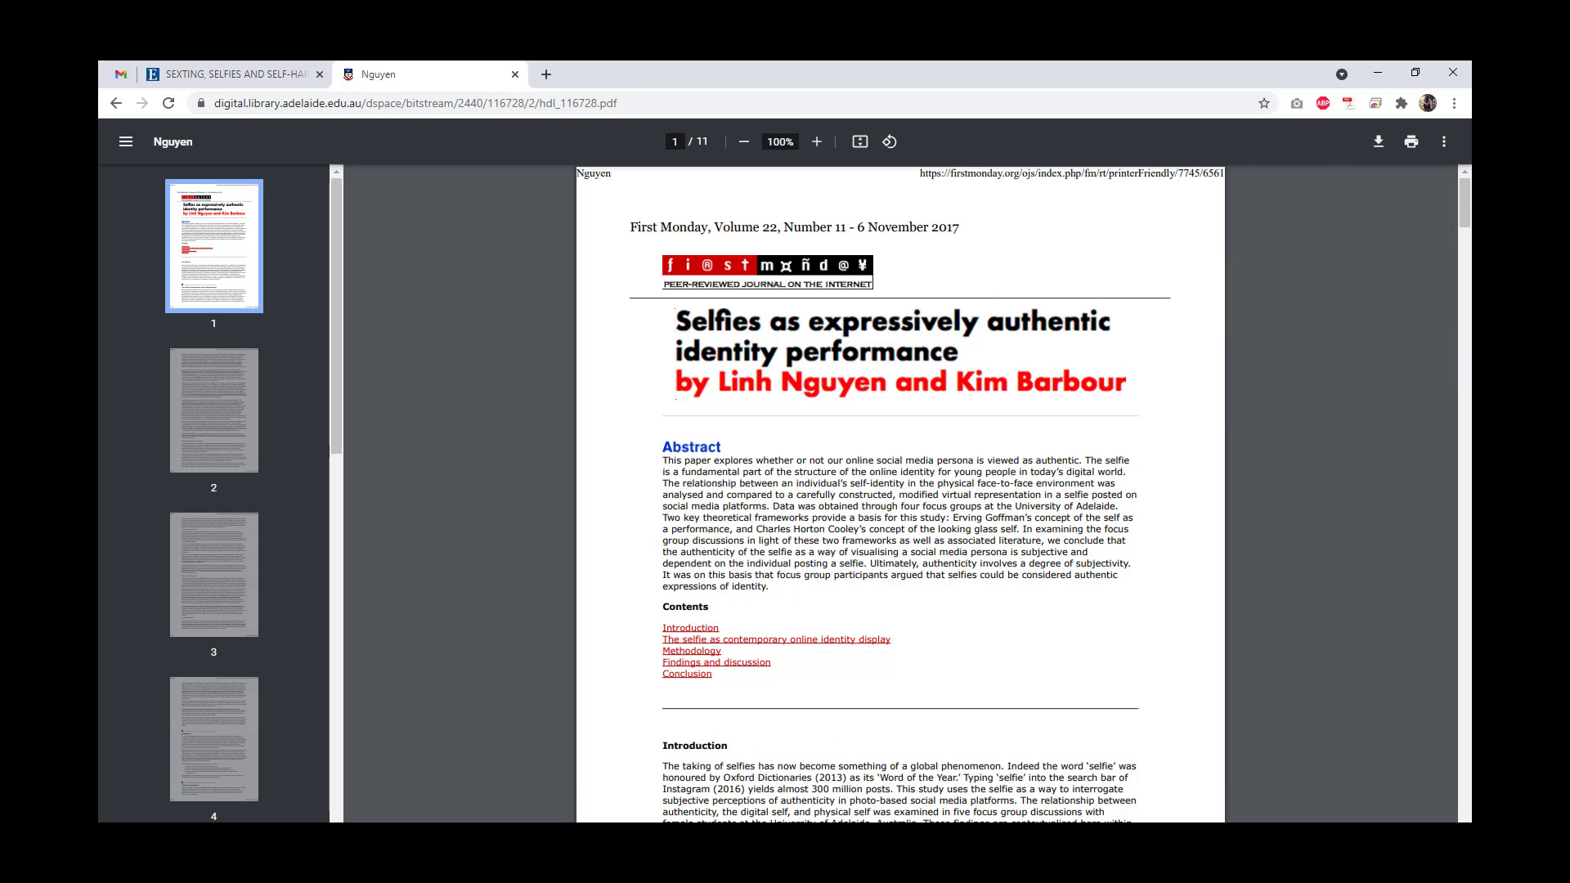
- Switch to Zotero and create a parent item for hdl_116728.pdf using the article's DOI 10.5210/fm.v22i11.7745
key("alt+Tab")
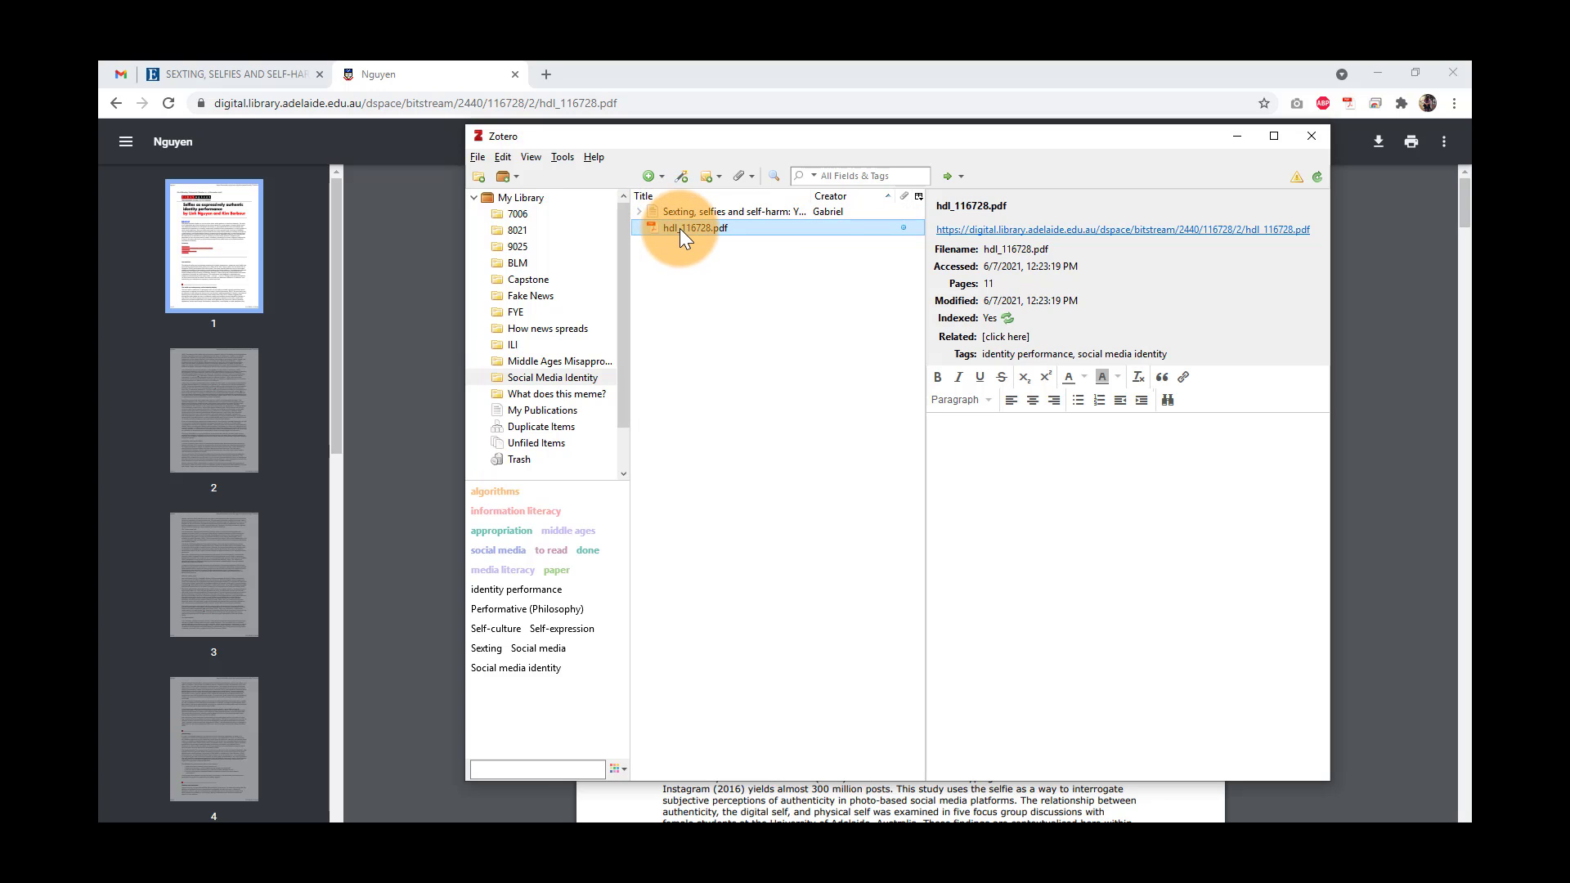
right_click(679, 235)
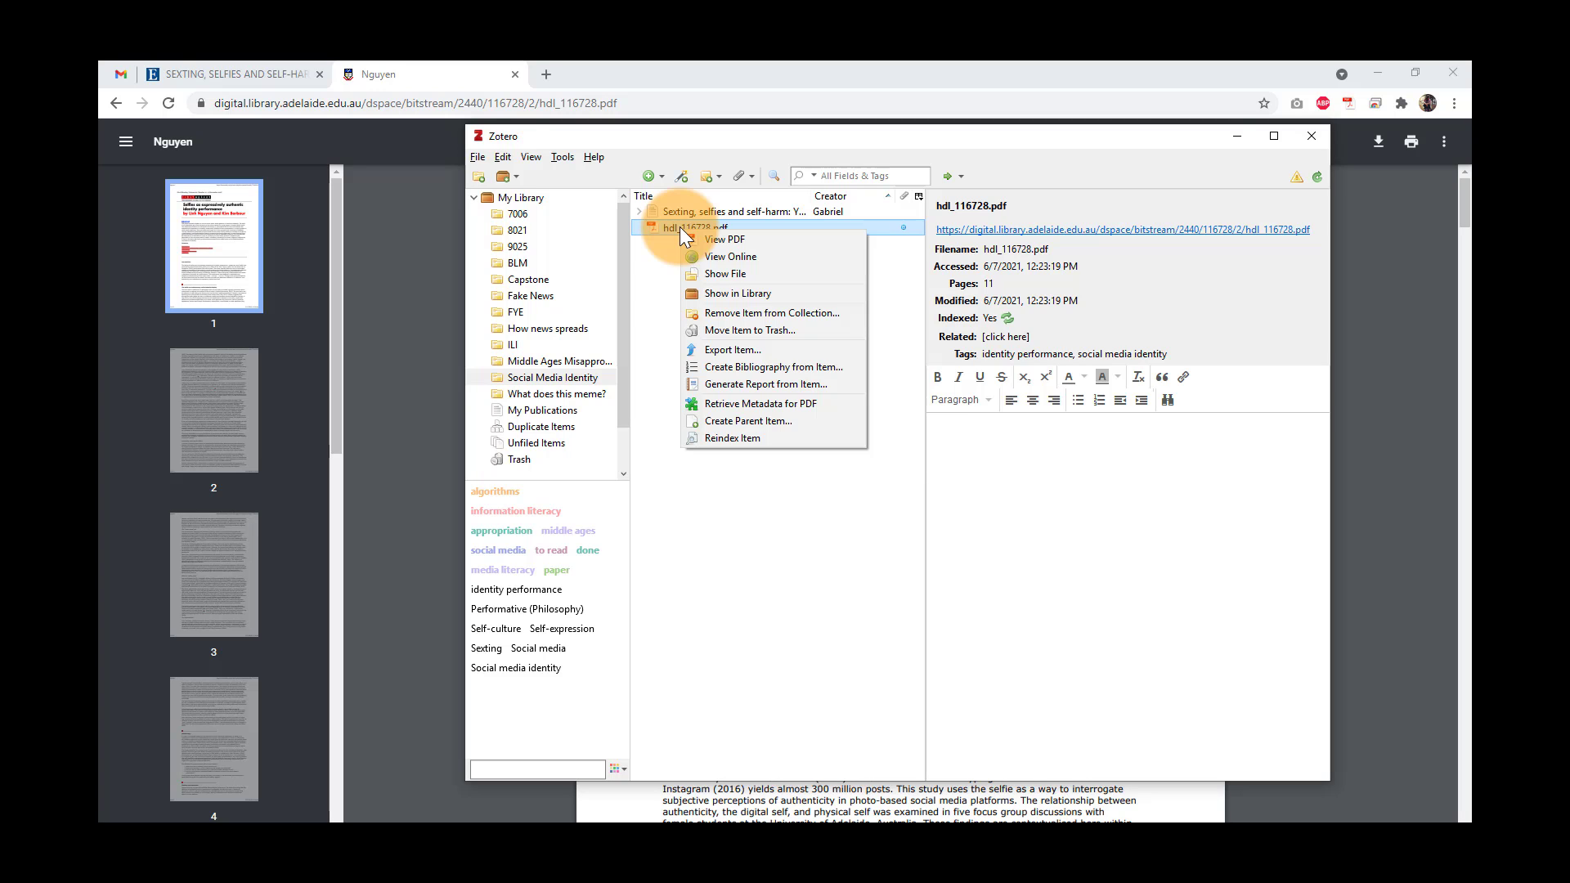
left_click(735, 418)
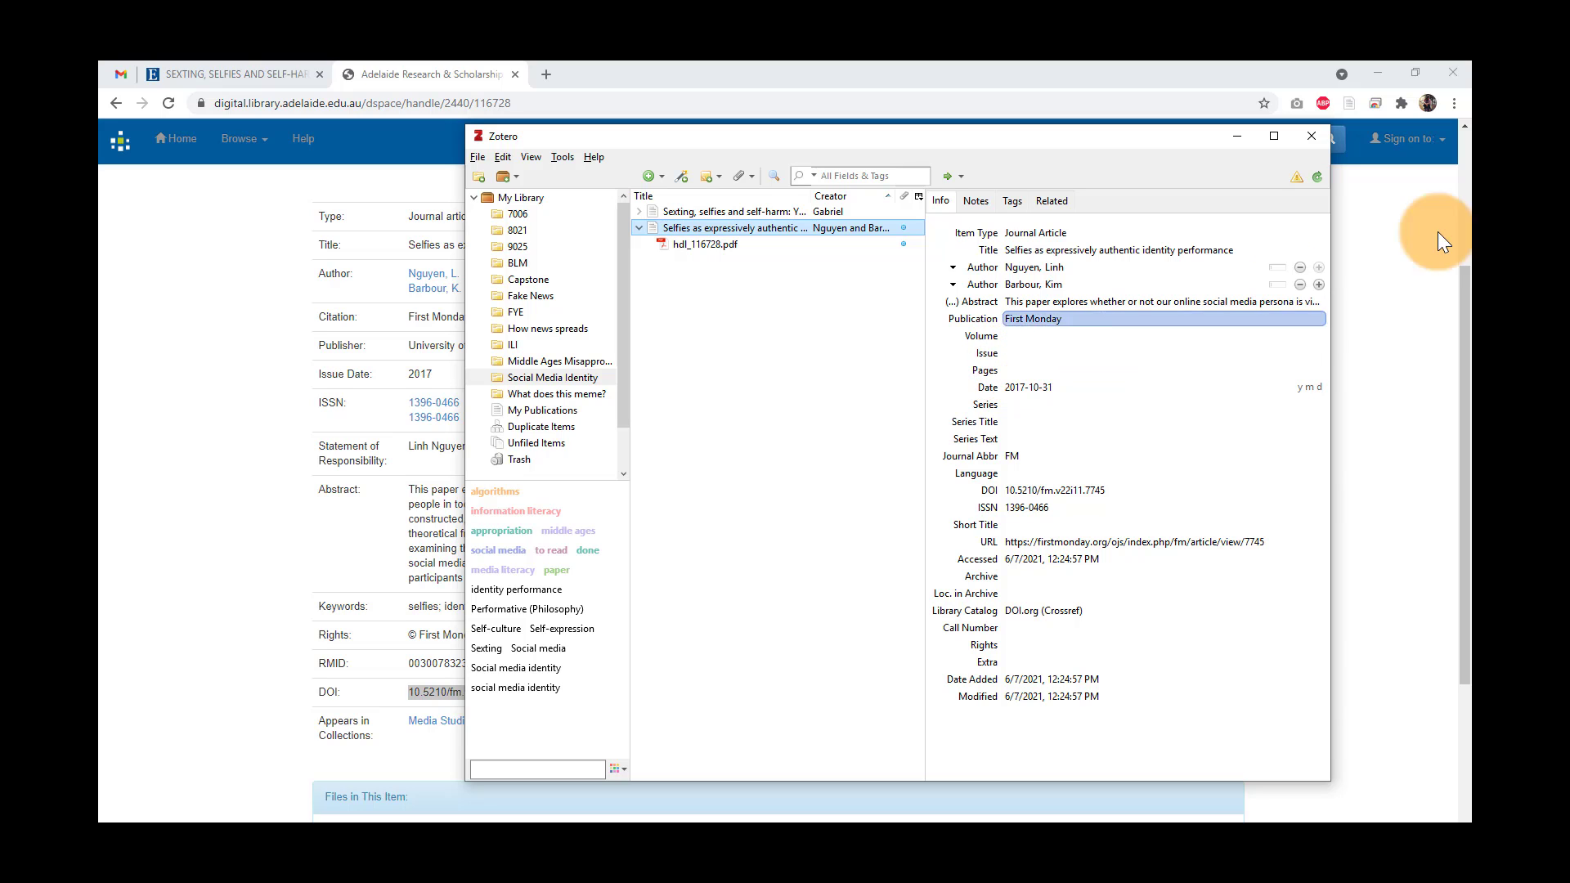
- Look over the article's repository record in the browser and return to the Google Scholar results
left_click(1512, 409)
left_click(1386, 533)
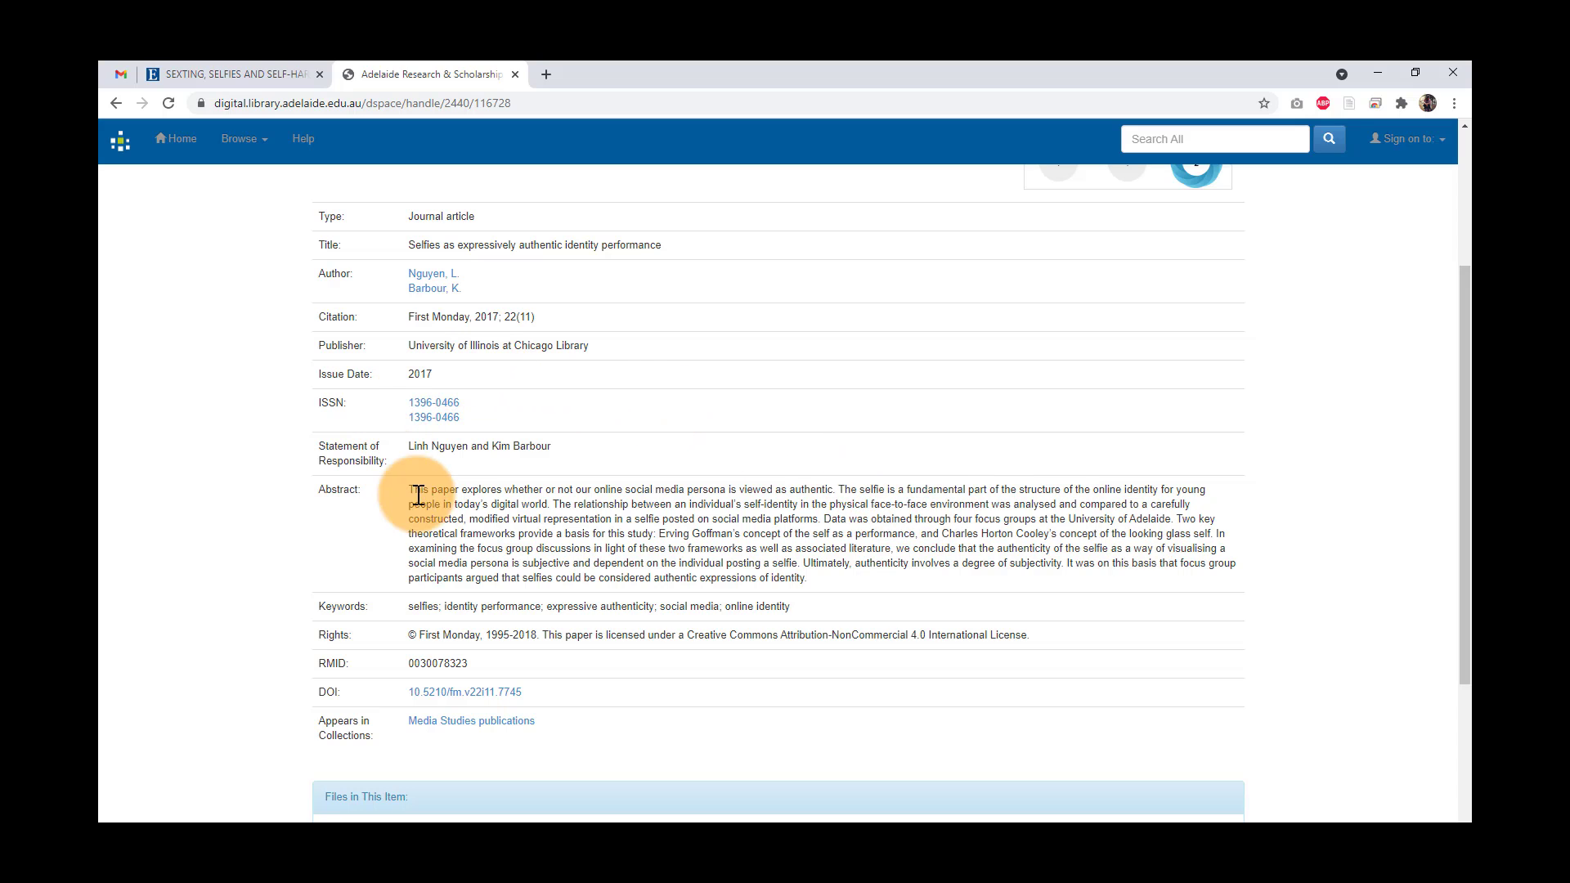
scroll(449, 494, "up", 3)
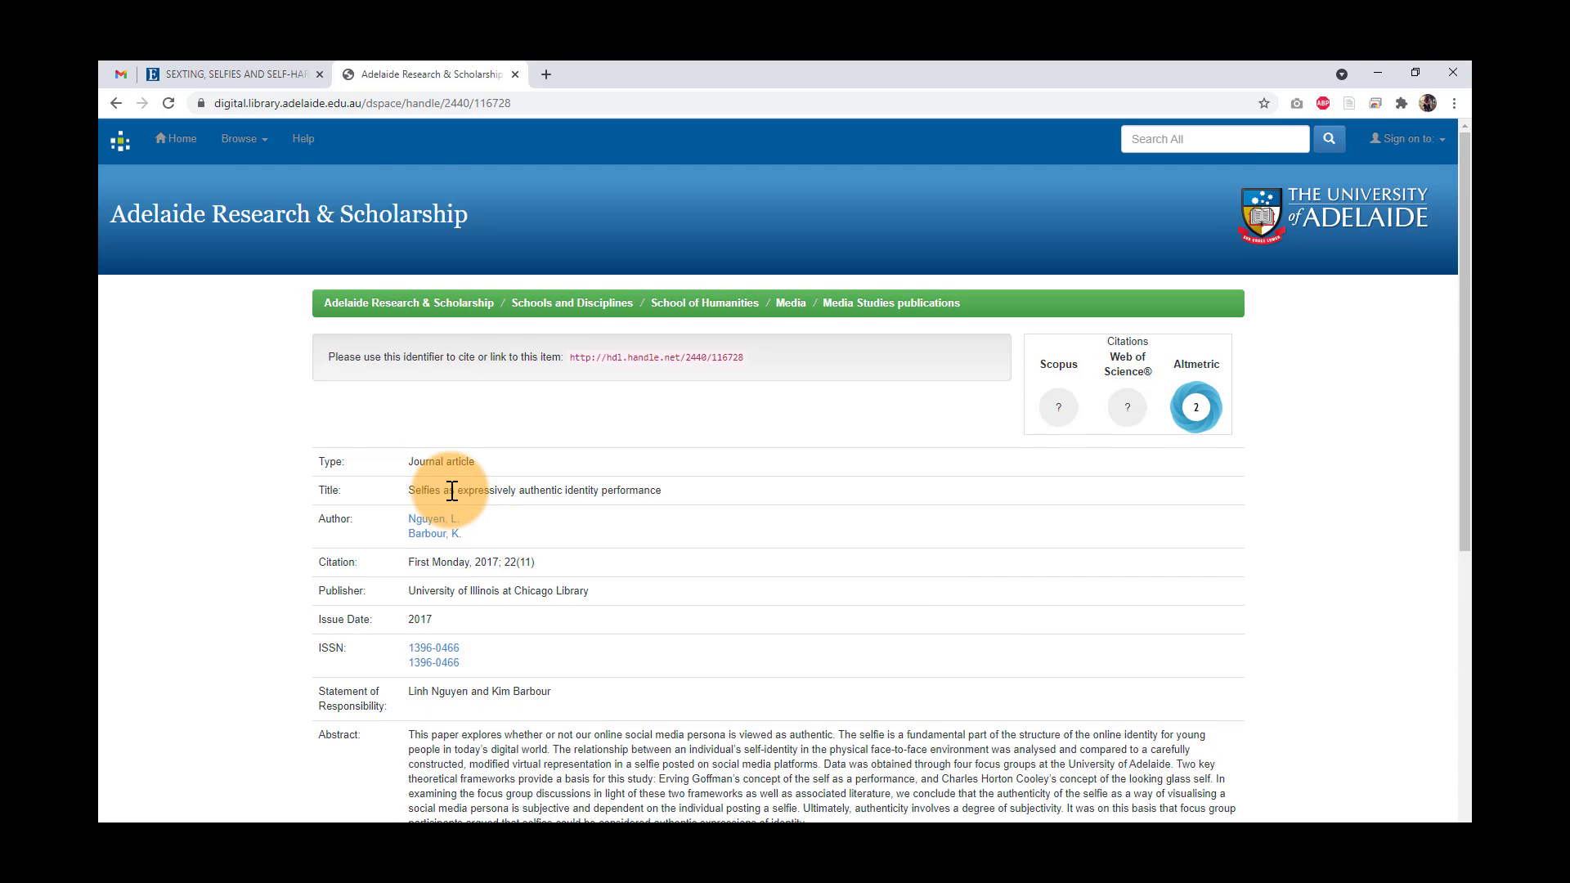
left_click(109, 118)
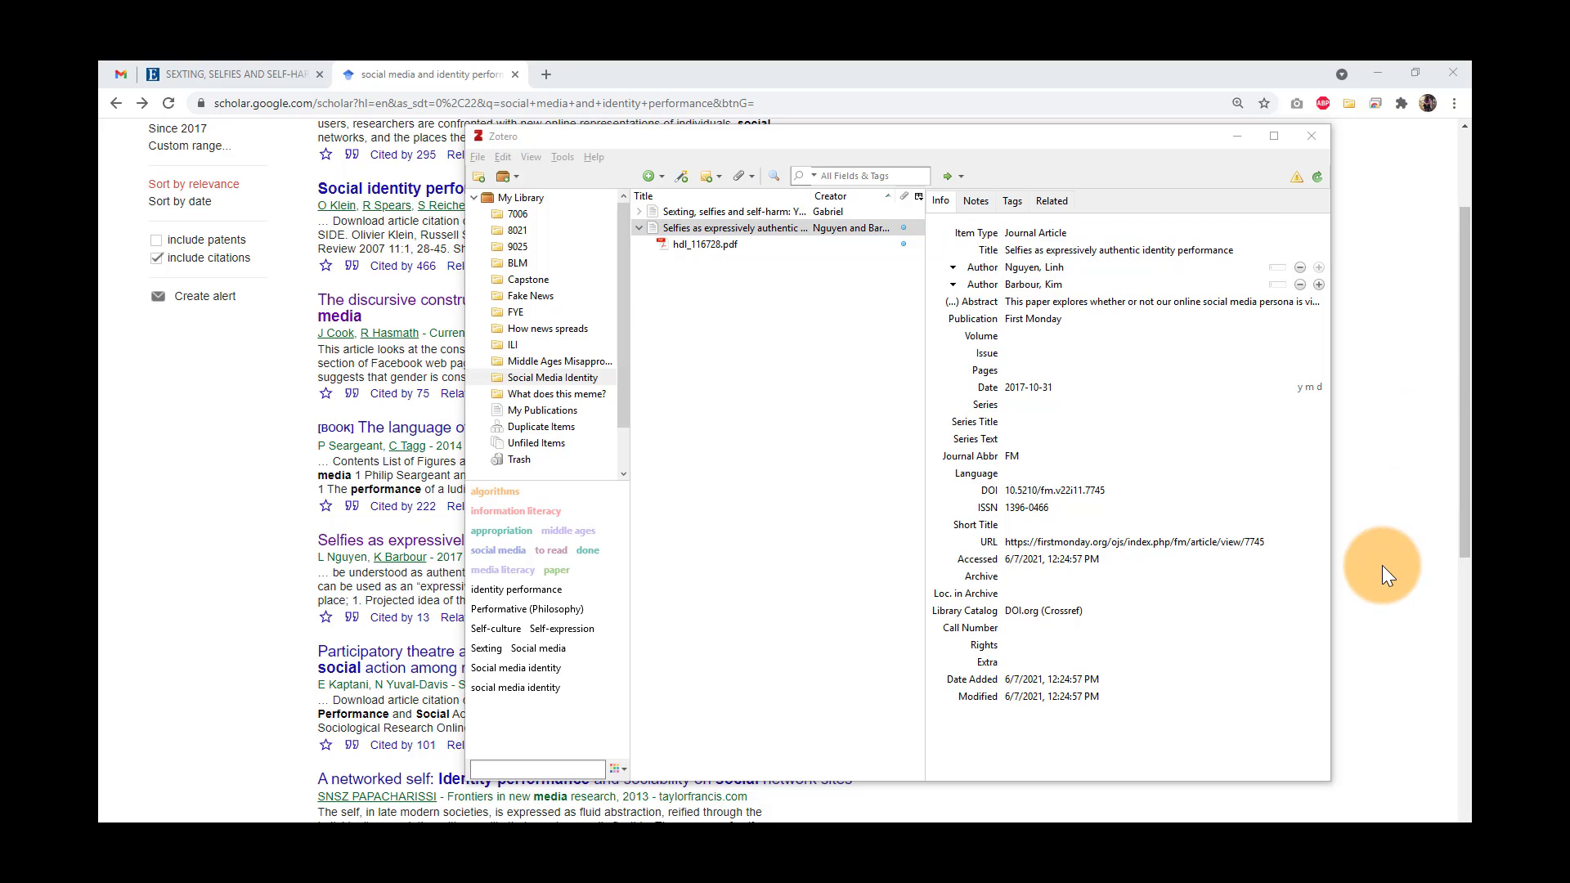
- Collapse the "Selfies as expressively authentic identity performance" entry in Zotero and return to the Scholar results
left_click(1017, 473)
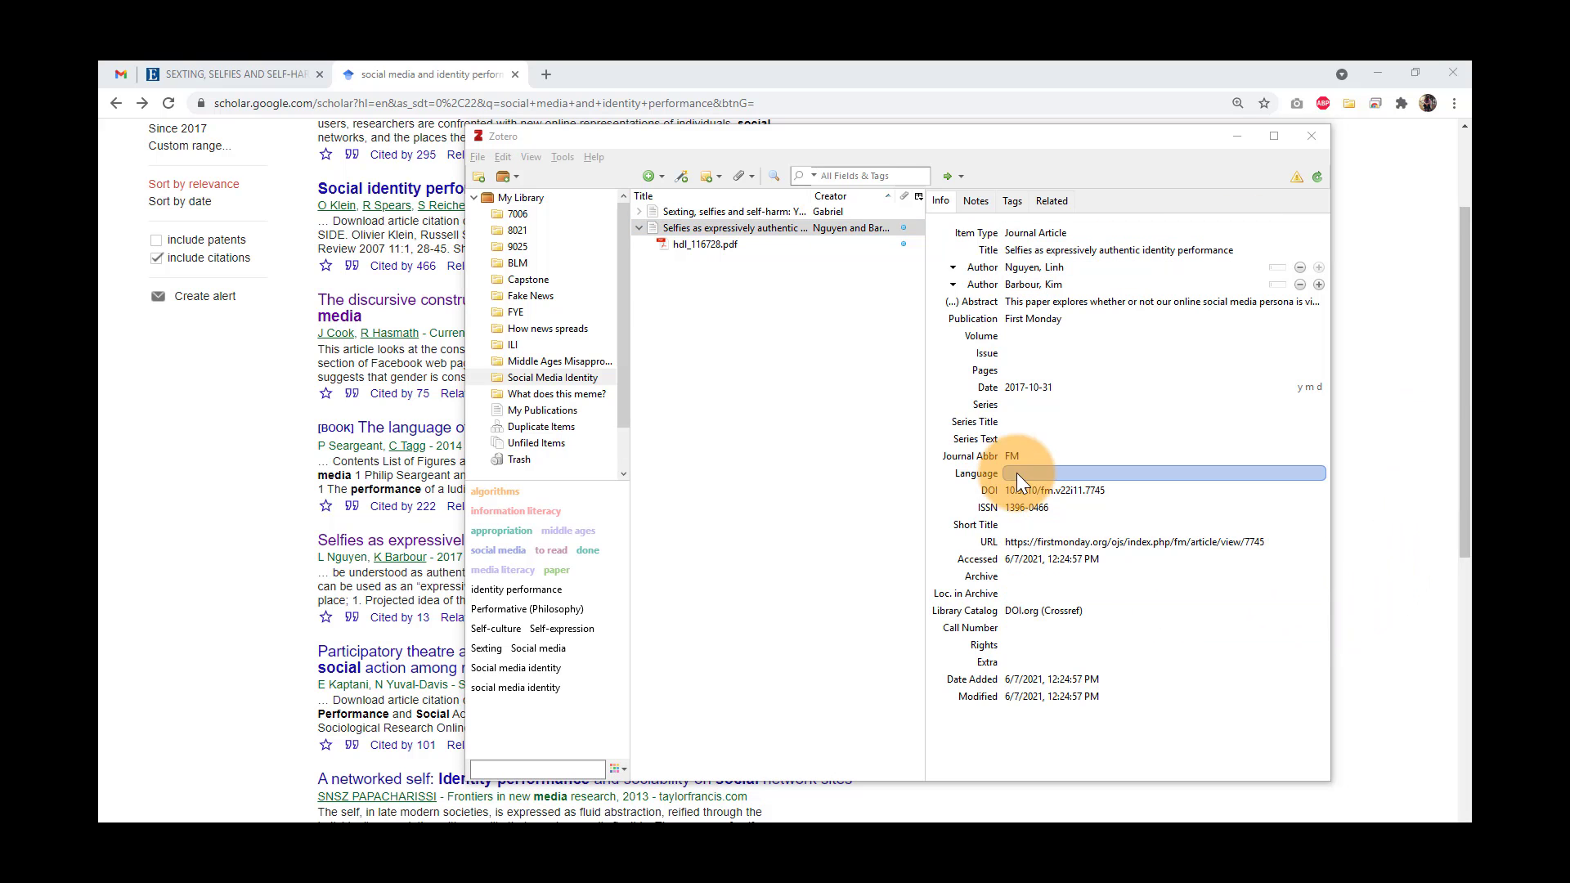
left_click(636, 227)
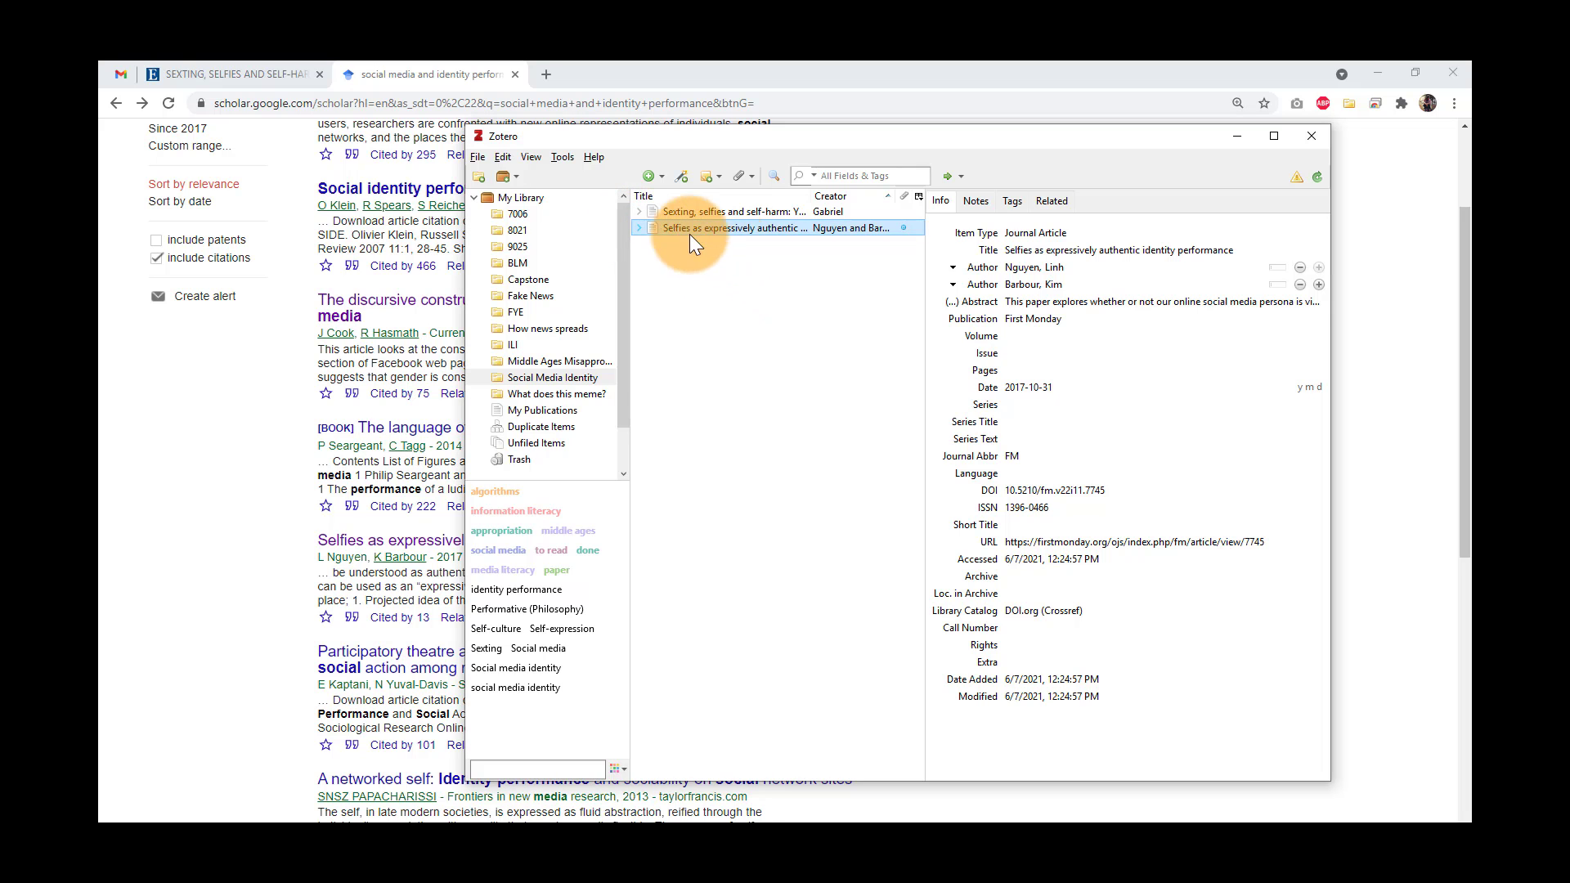
left_click(1410, 460)
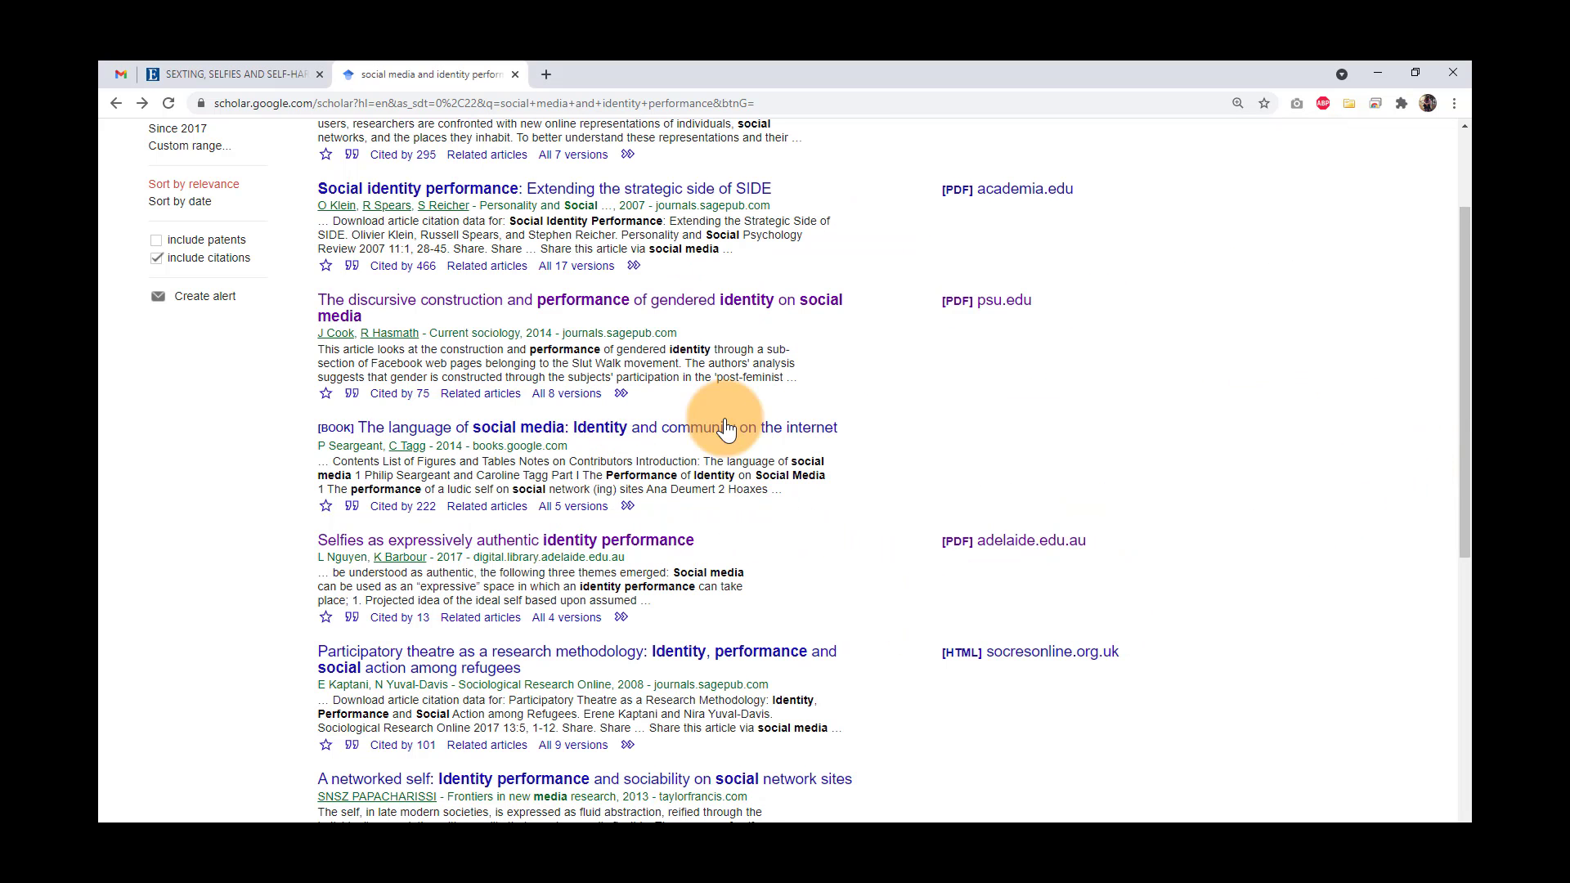
scroll(912, 463, "up", 3)
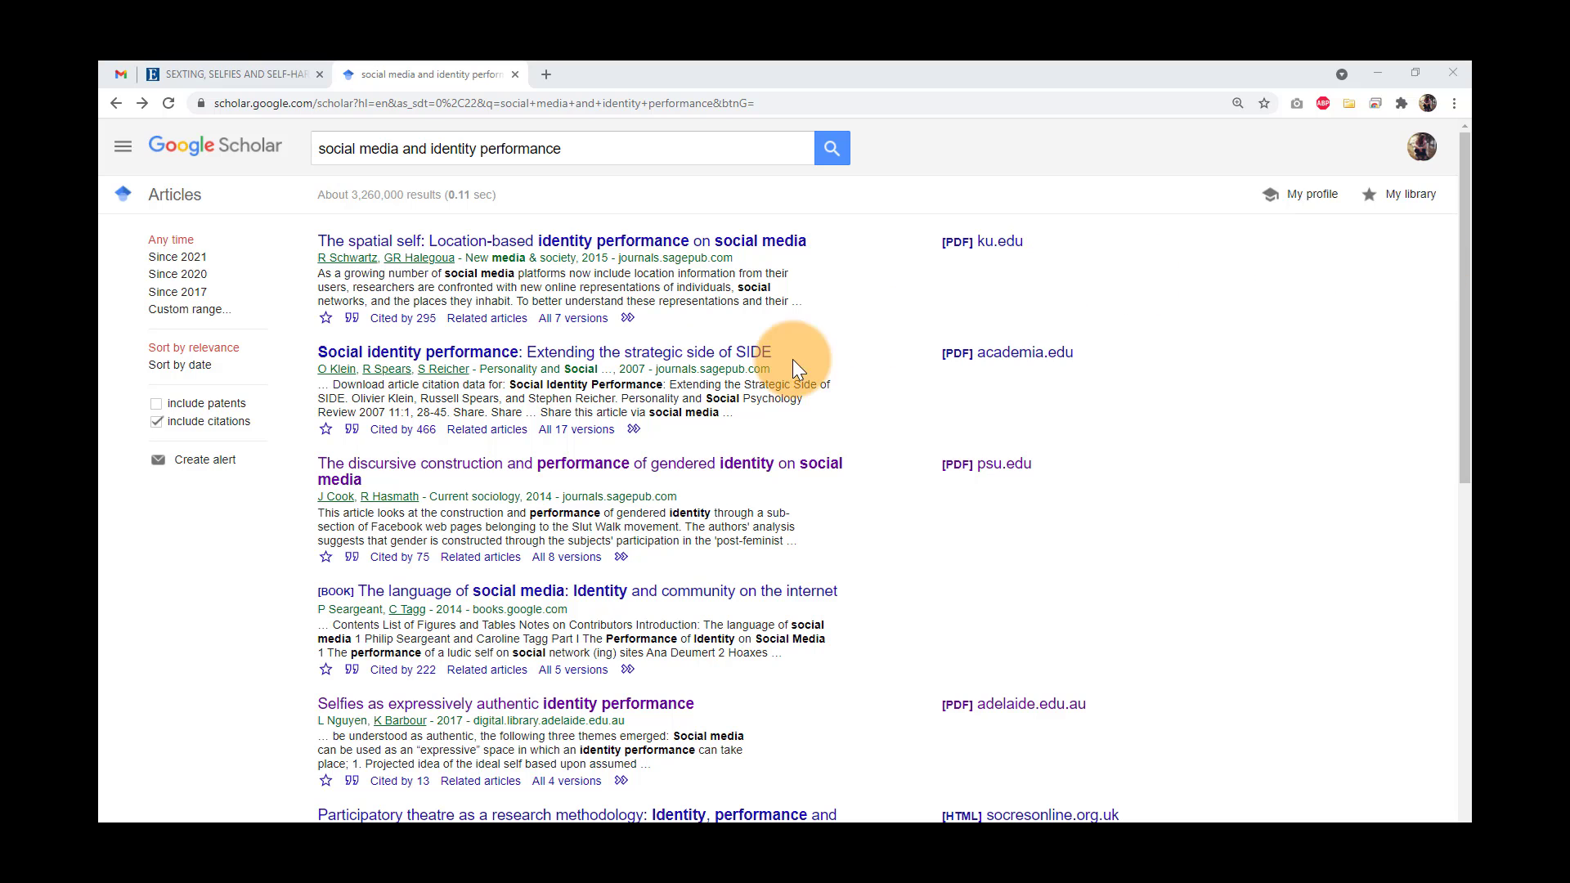
- In Zotero's 7006 collection, select eight separate sources, including "Miniature pleasures", "Visual communication", "Do Search Algorithms" and "COVID-19 & Remote Learning"
key("alt+Tab")
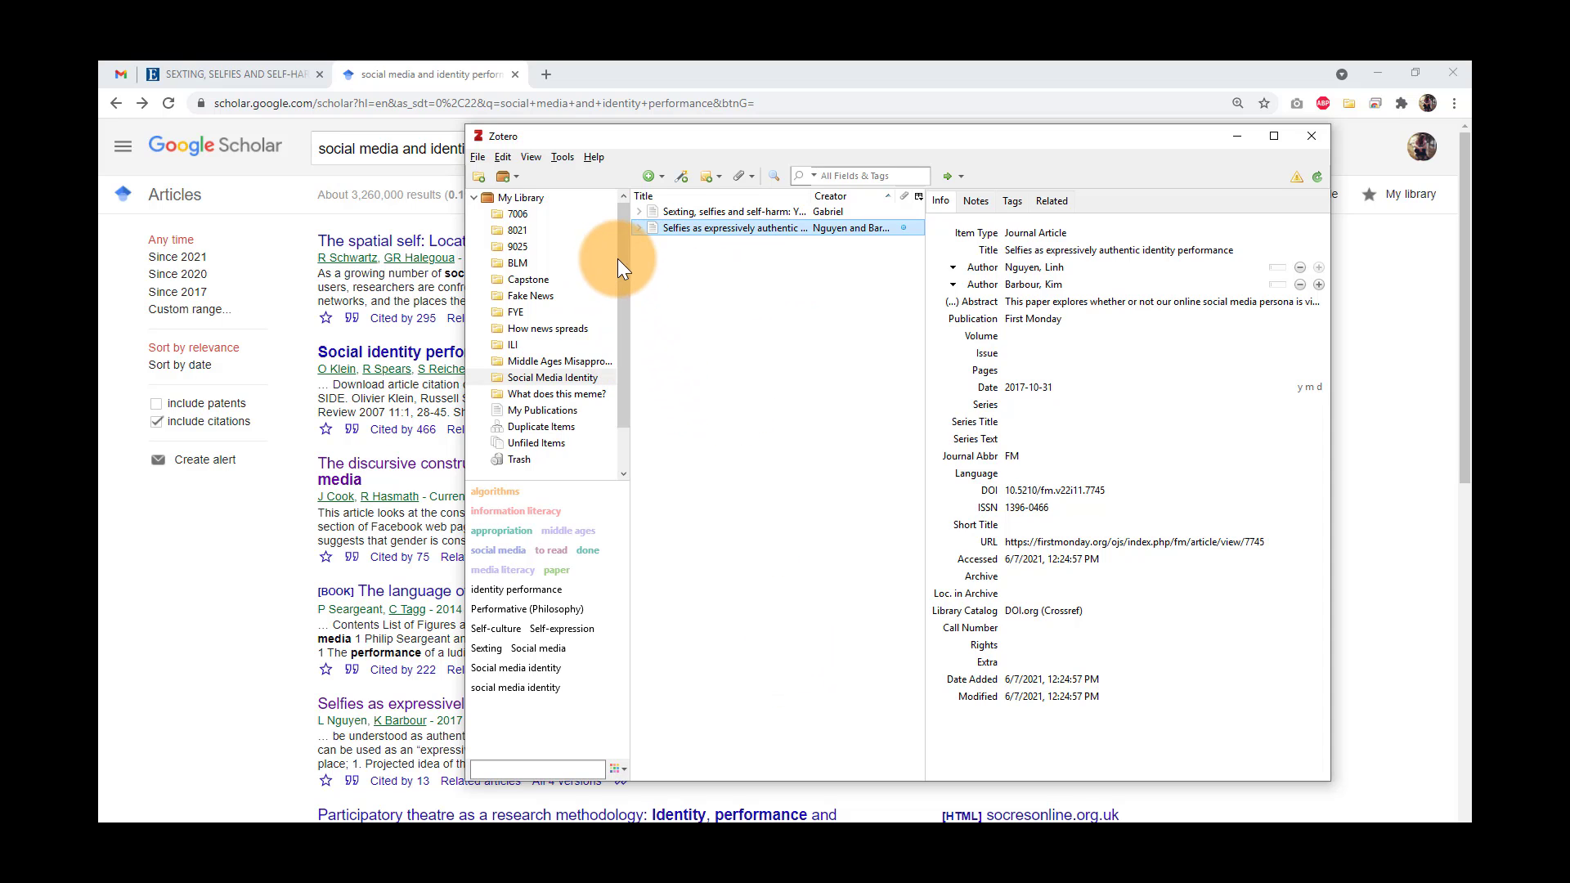
left_click(527, 216)
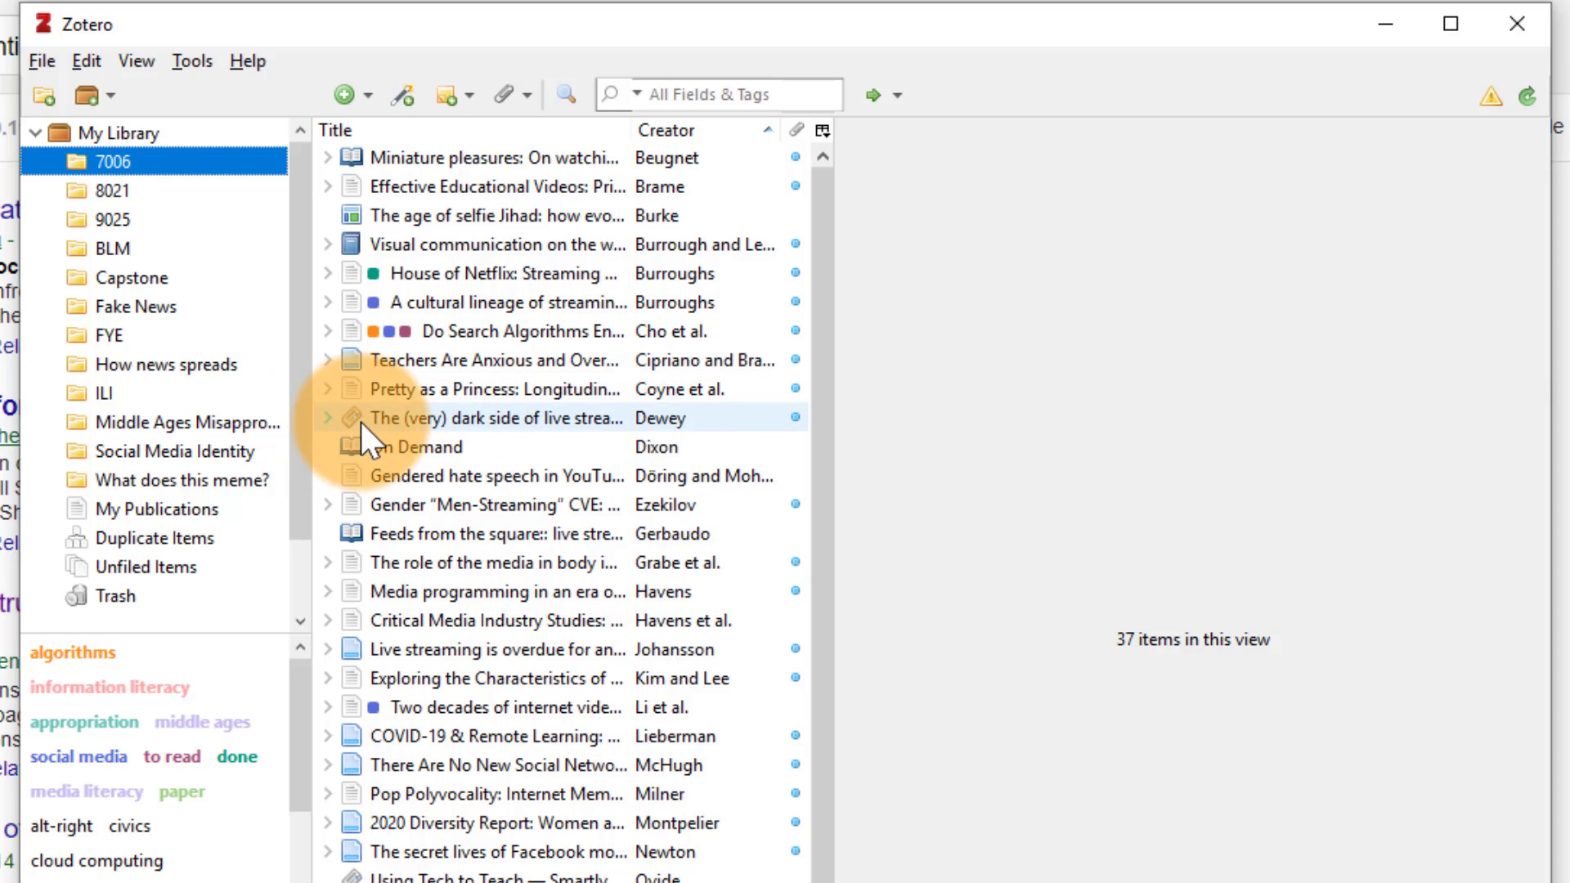
left_click(426, 165)
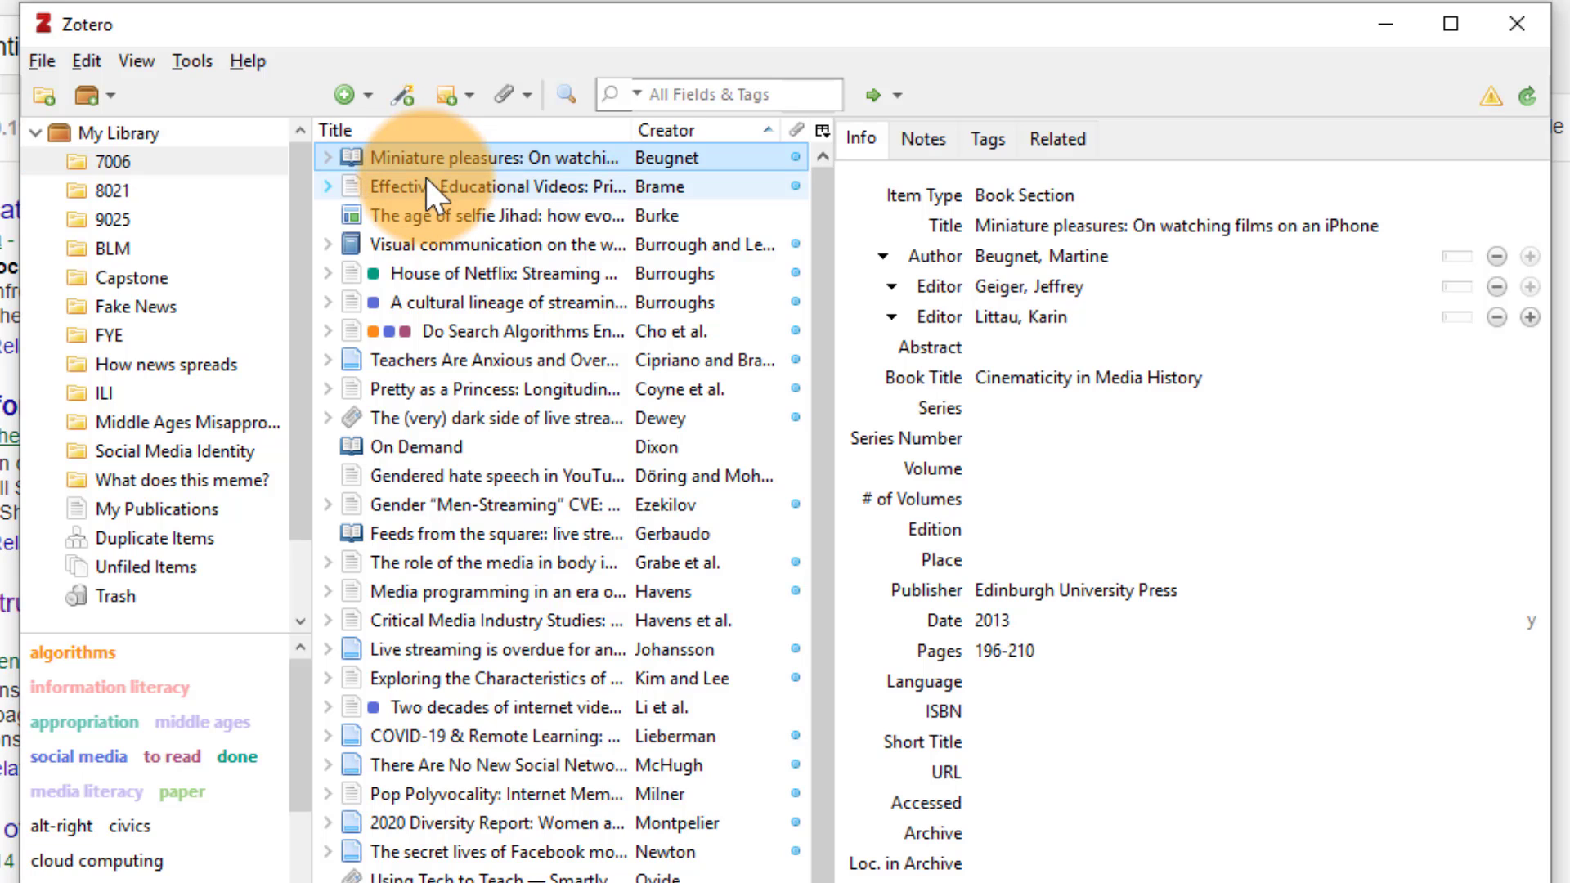
left_click(470, 246, "ctrl")
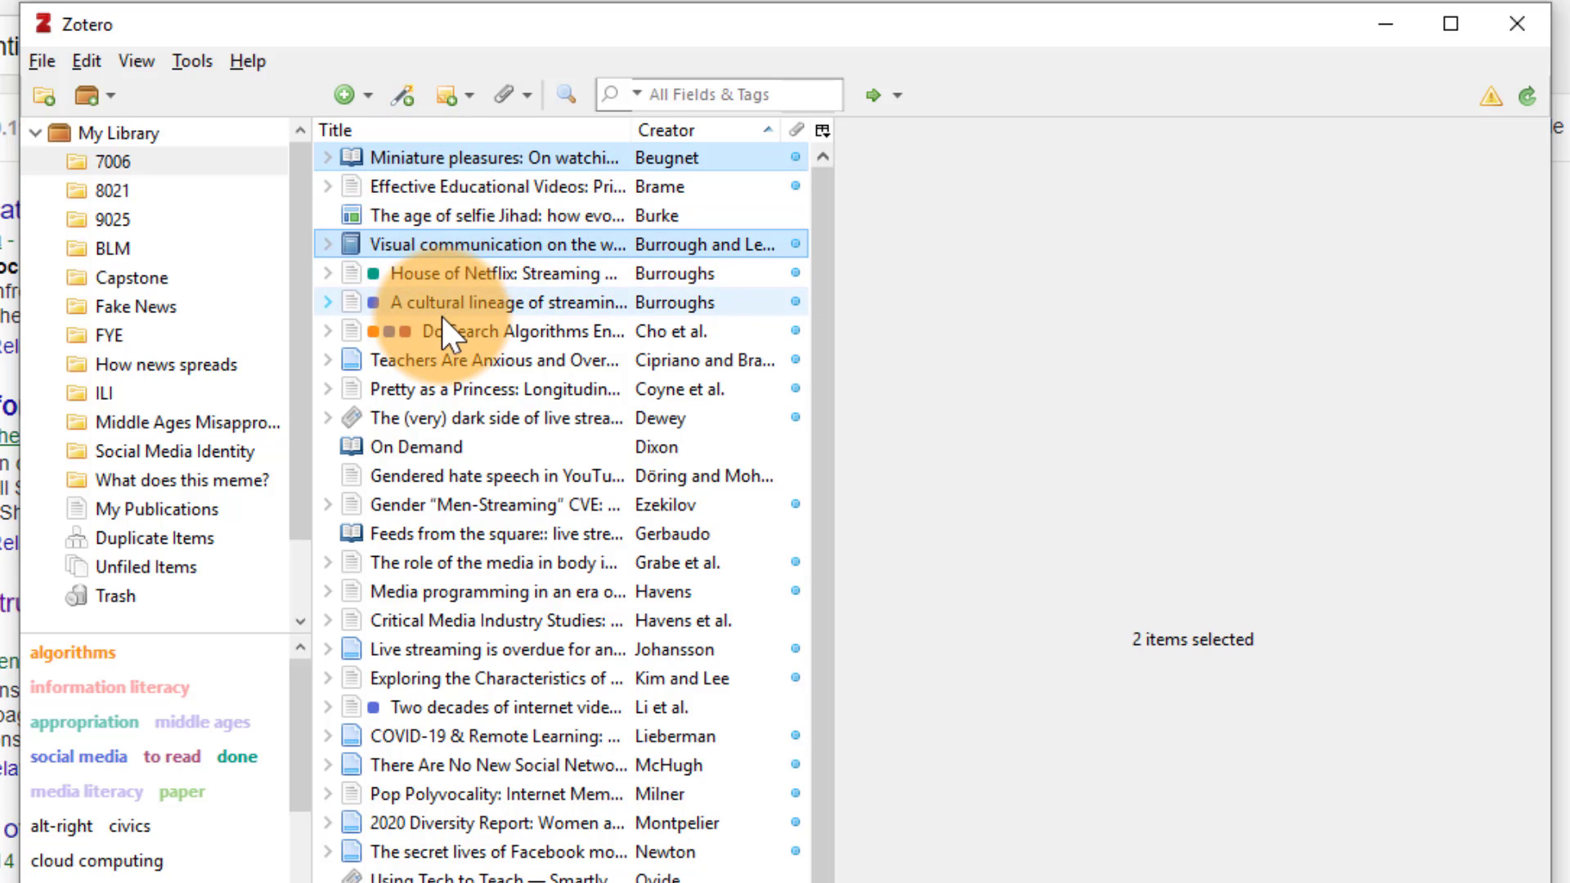
left_click(442, 328, "ctrl")
left_click(462, 417, "ctrl")
left_click(482, 591, "ctrl")
left_click(490, 649, "ctrl")
left_click(499, 736, "ctrl")
left_click(523, 707, "ctrl")
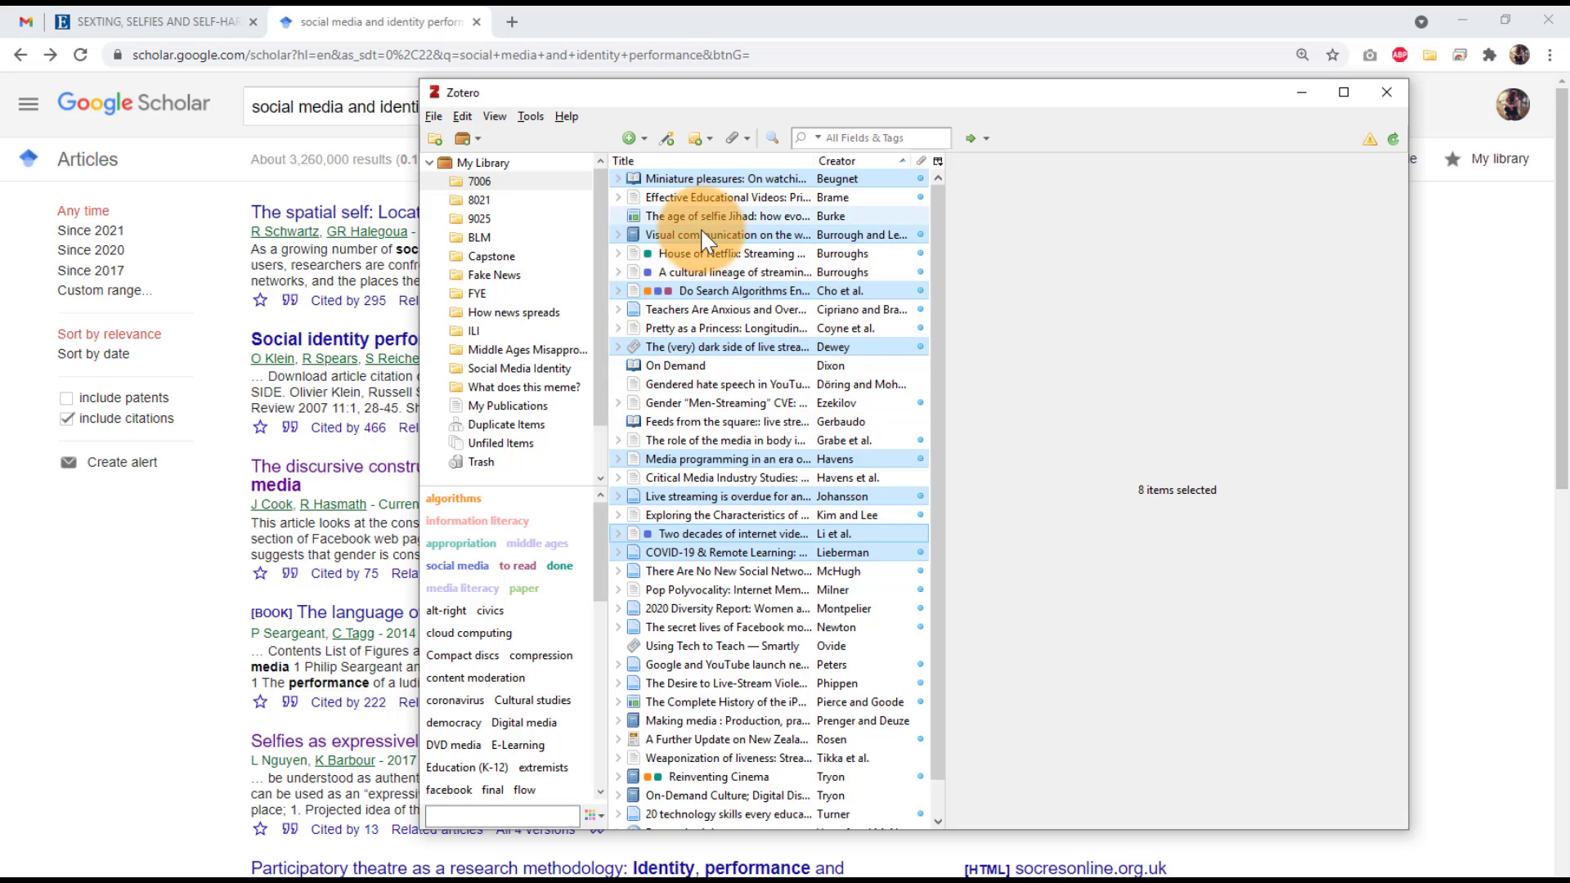
- Copy a bibliography of the selected items to the clipboard in APA 7th edition style and paste it into the blank Word document
right_click(752, 554)
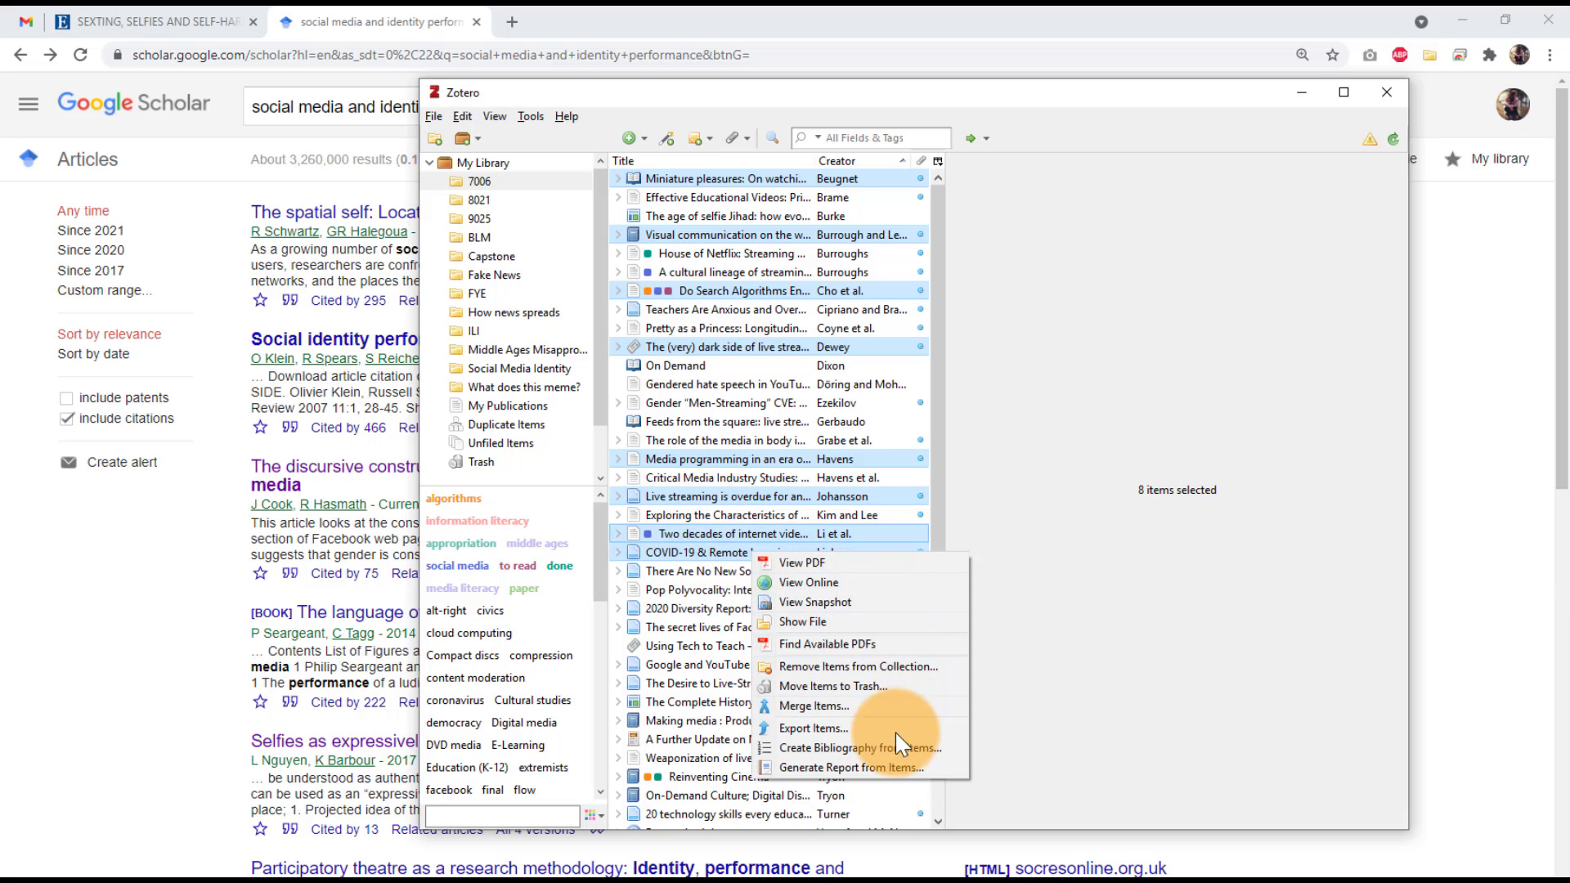
left_click(882, 749)
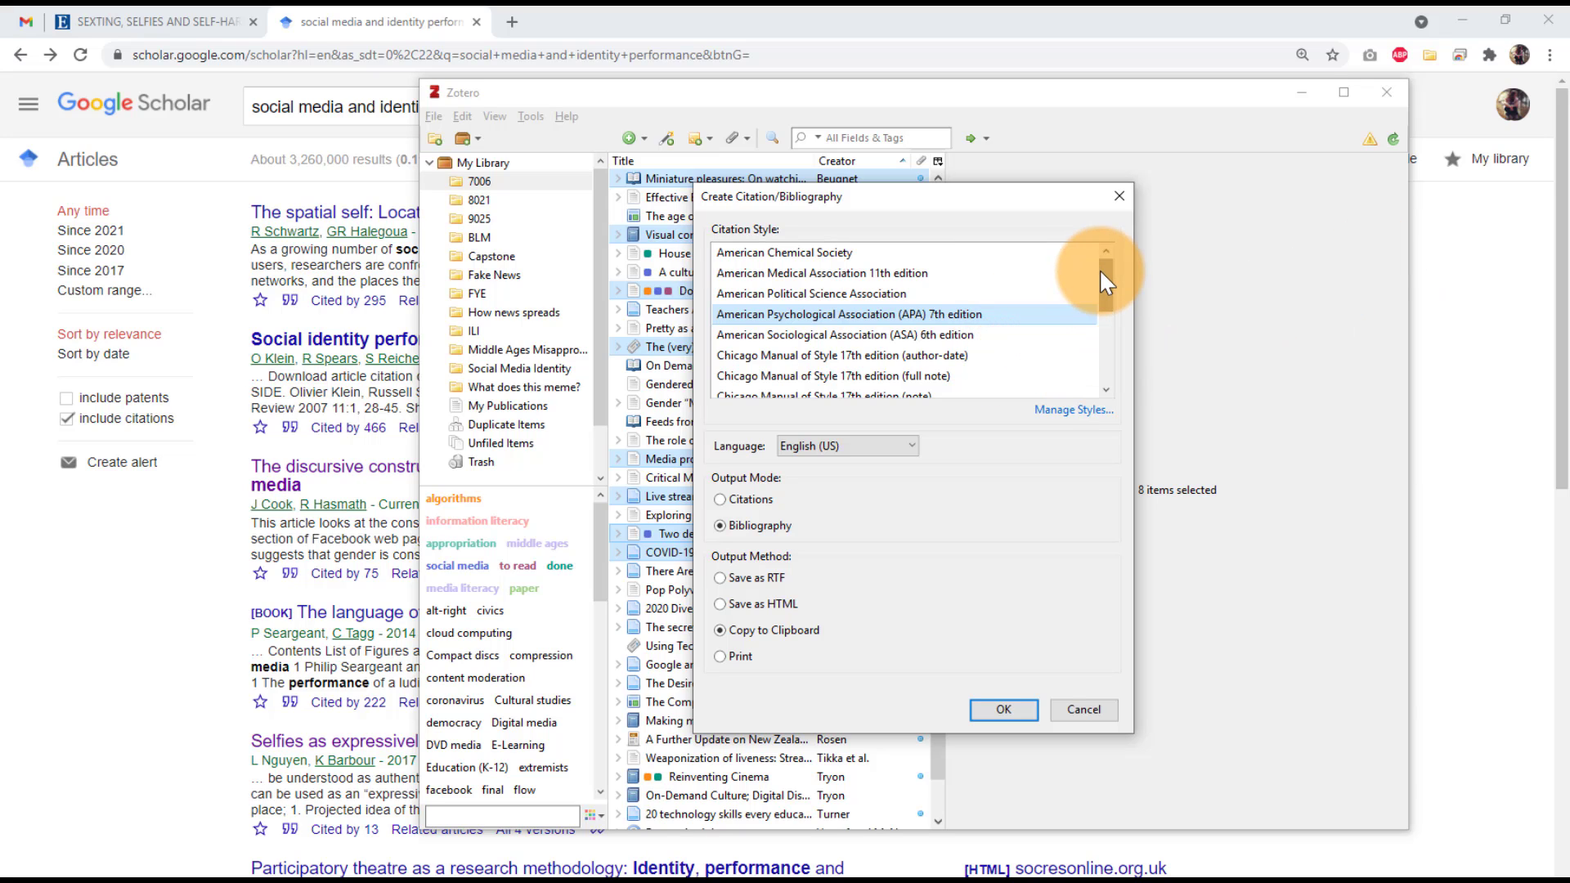
left_click_drag(1099, 273, 1117, 380)
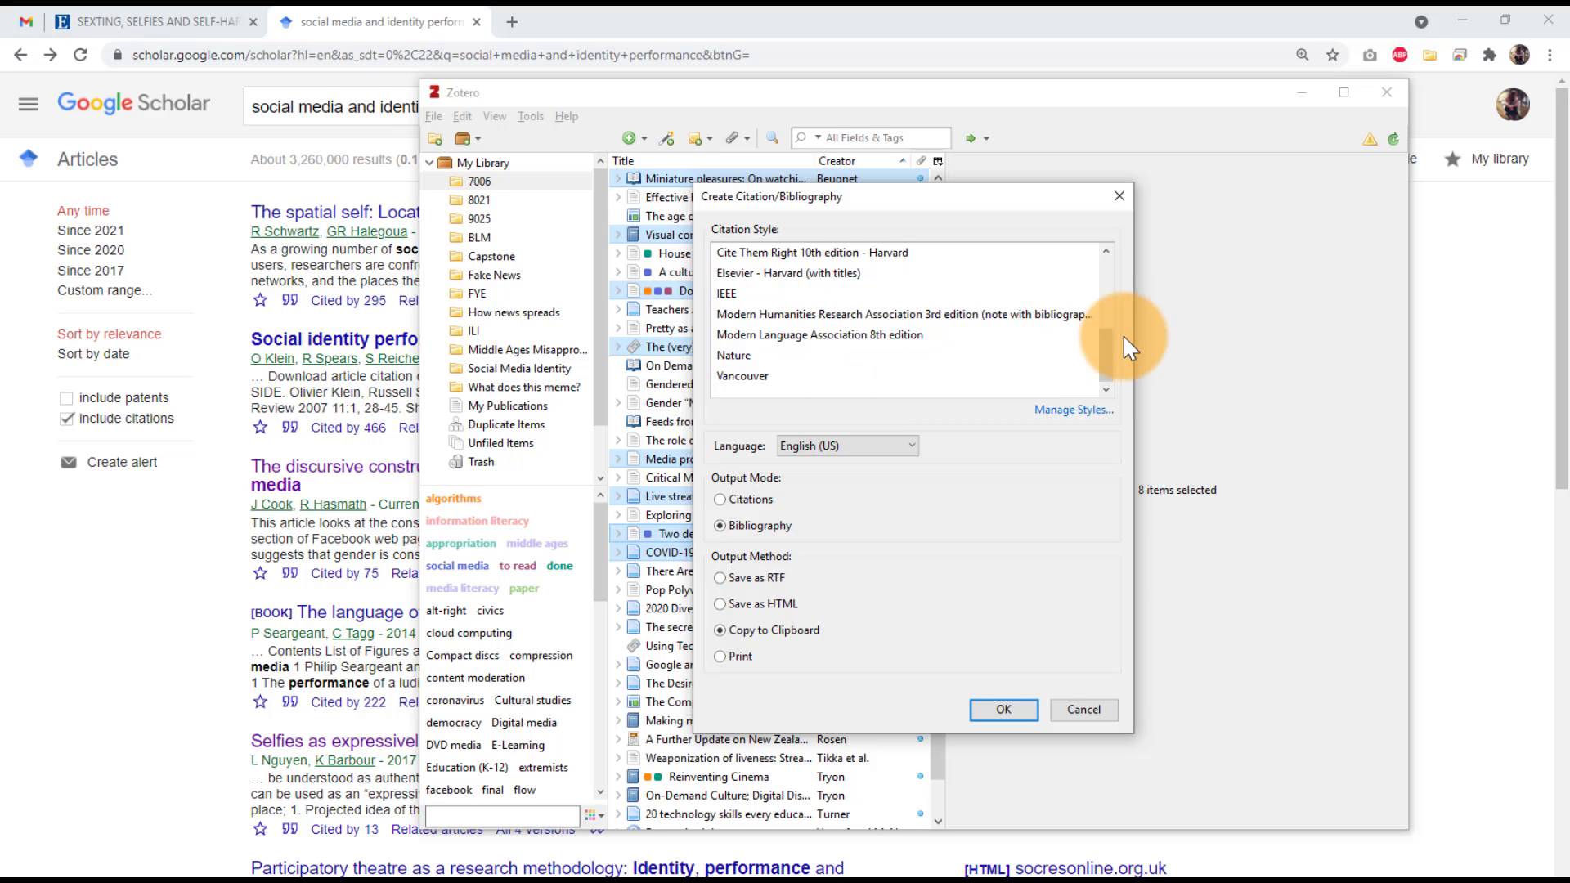
left_click_drag(1108, 360, 1113, 293)
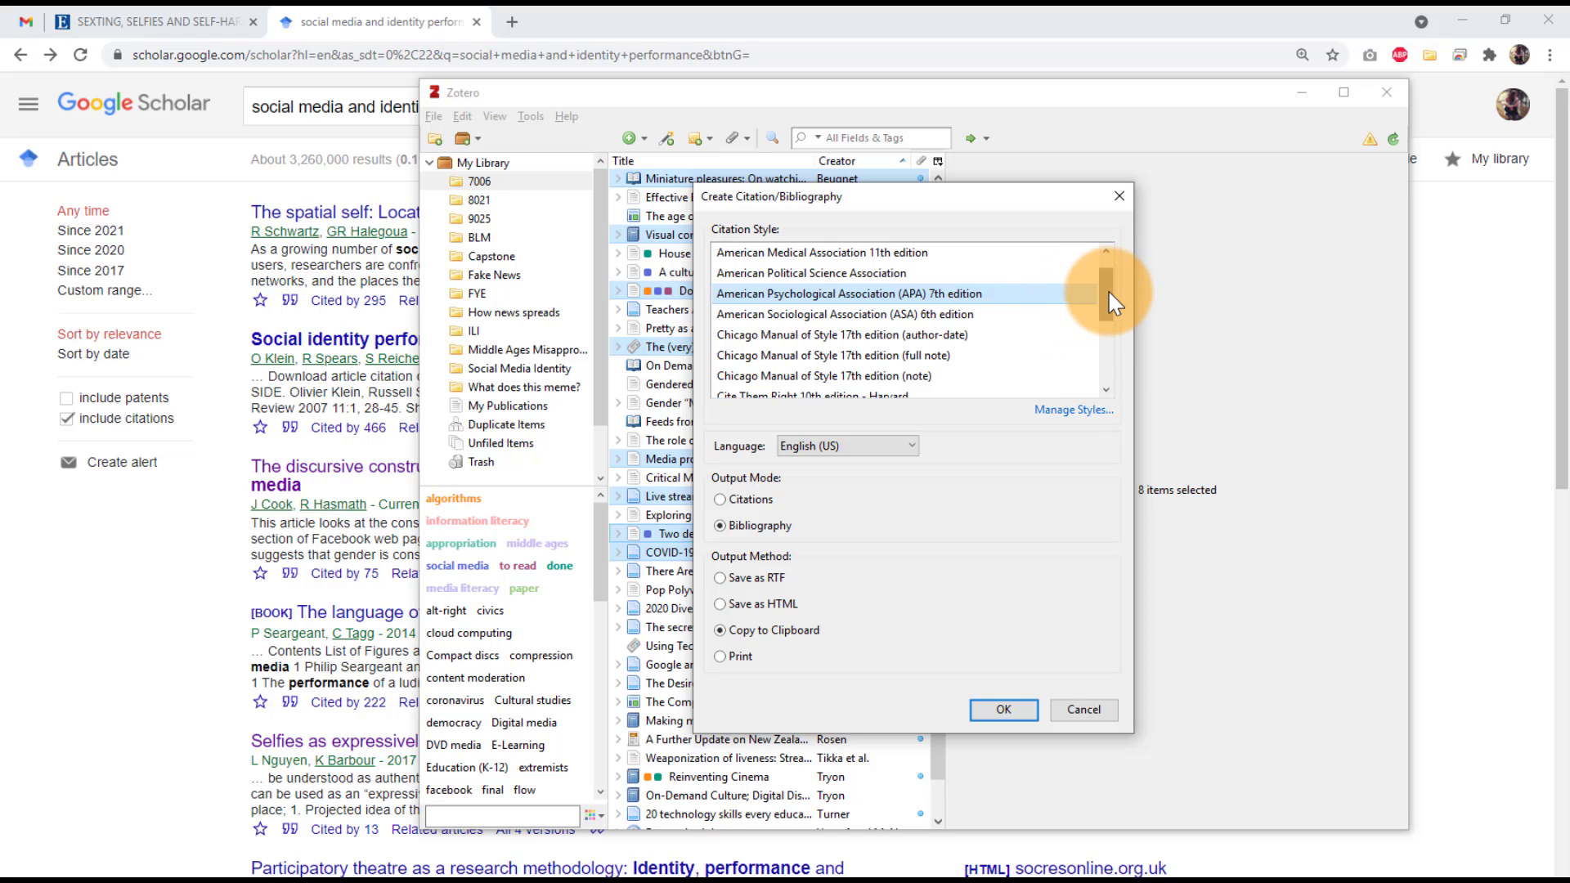
left_click_drag(1107, 289, 1101, 273)
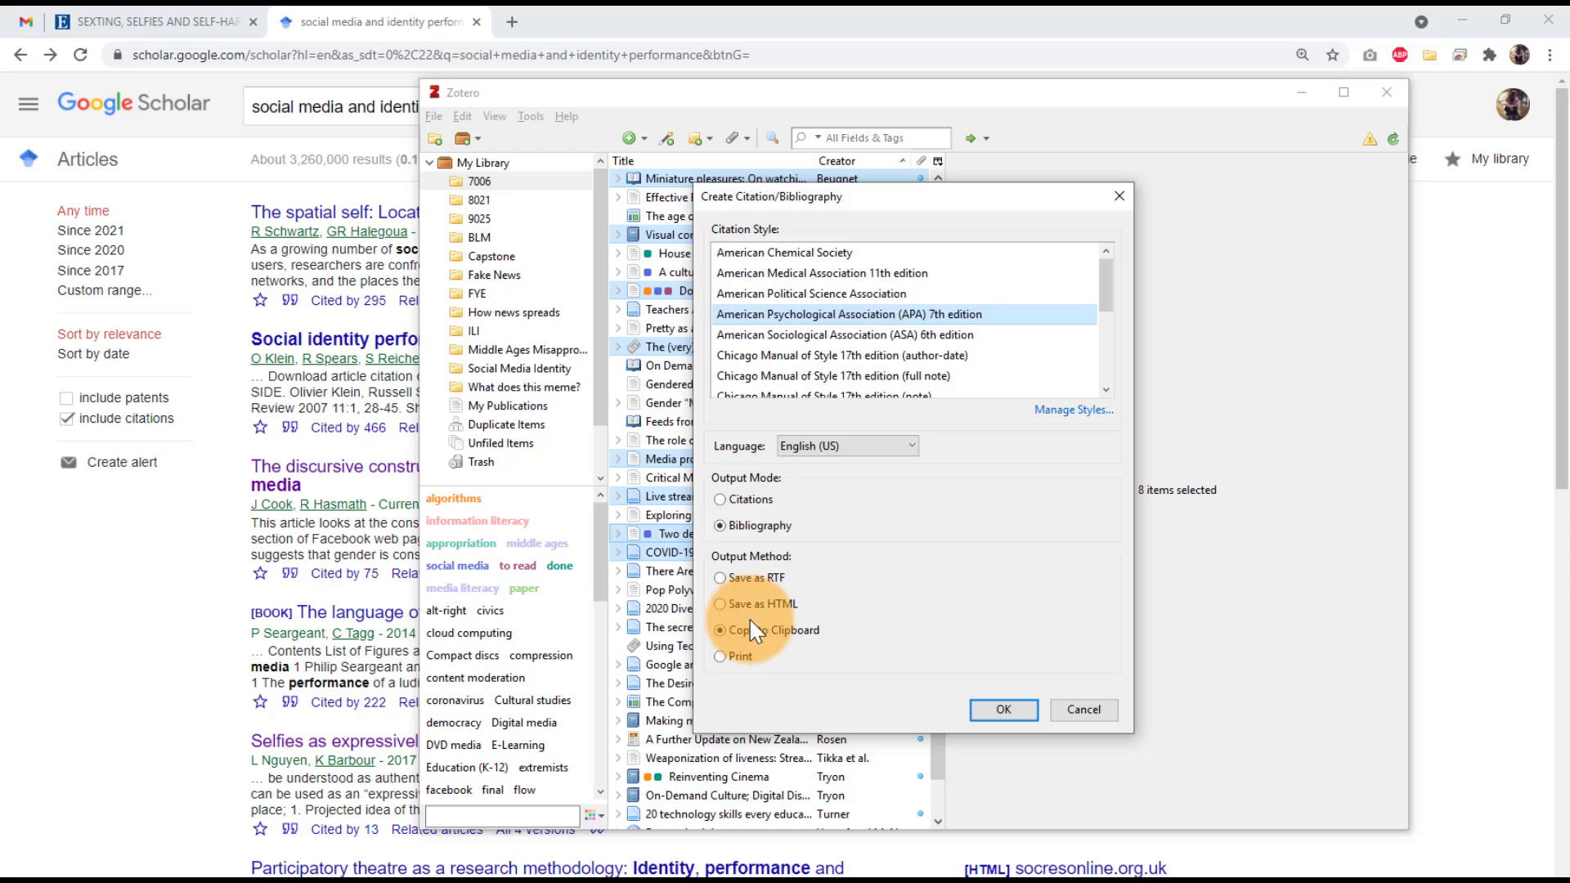
left_click(1004, 708)
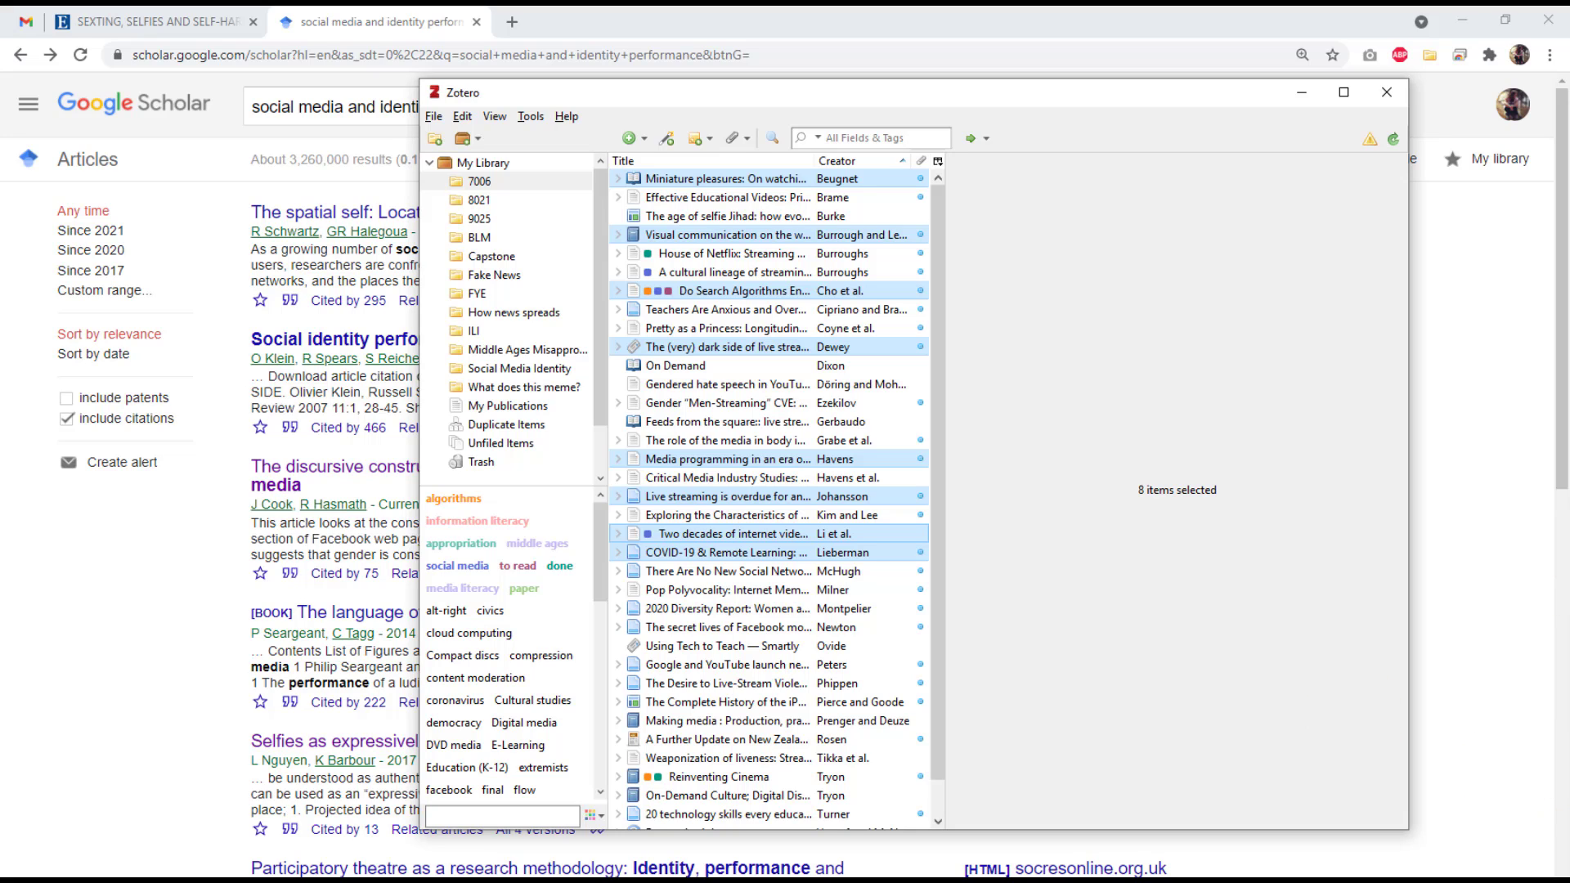
key("alt+Tab")
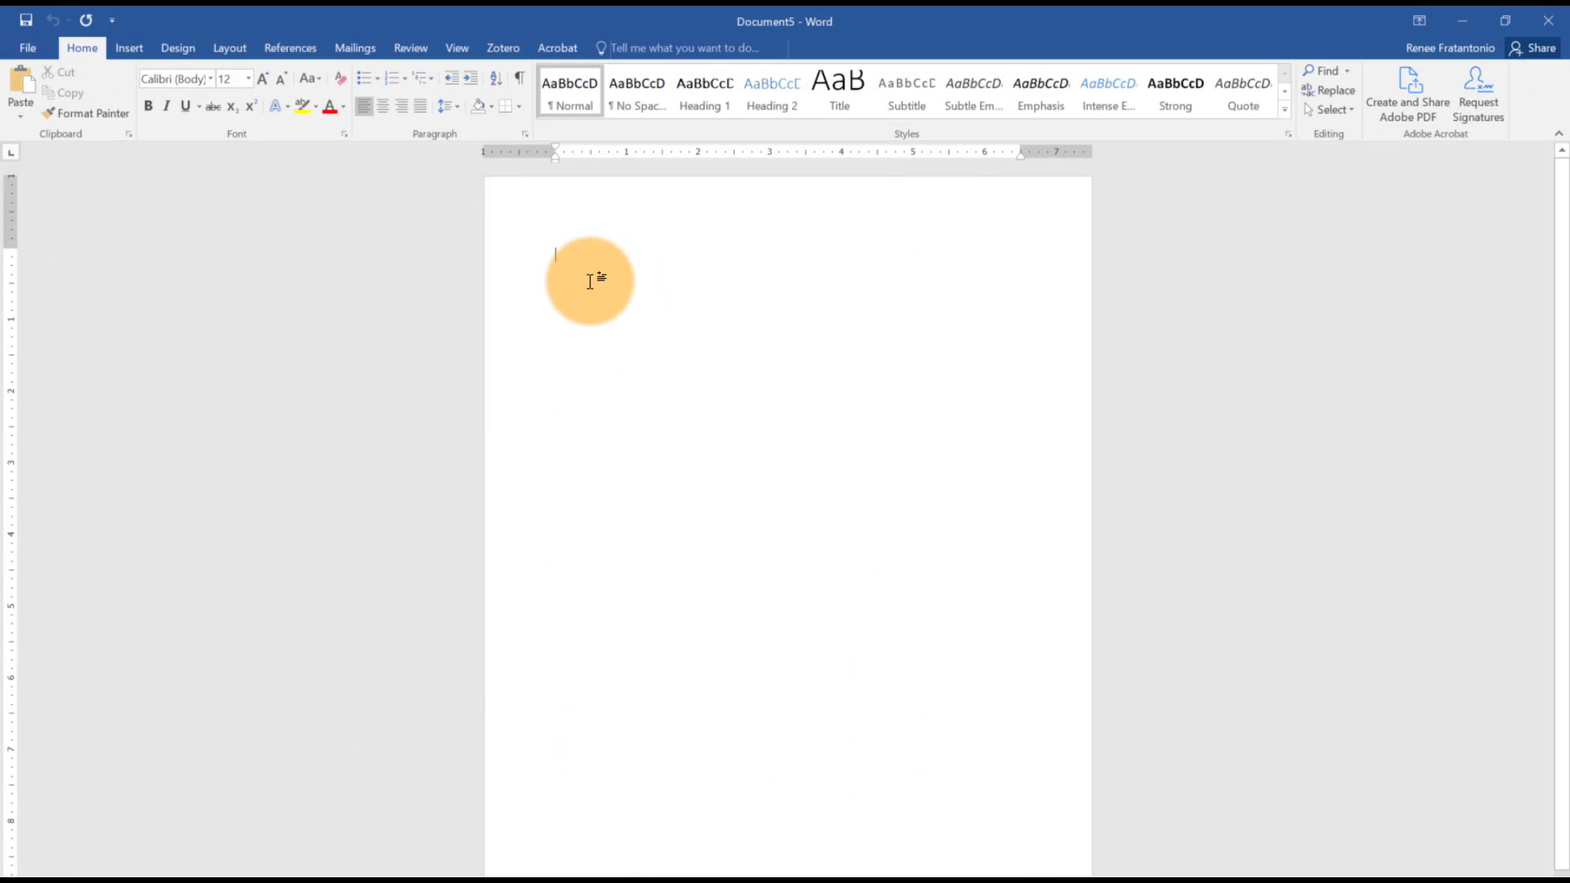
key("ctrl+v")
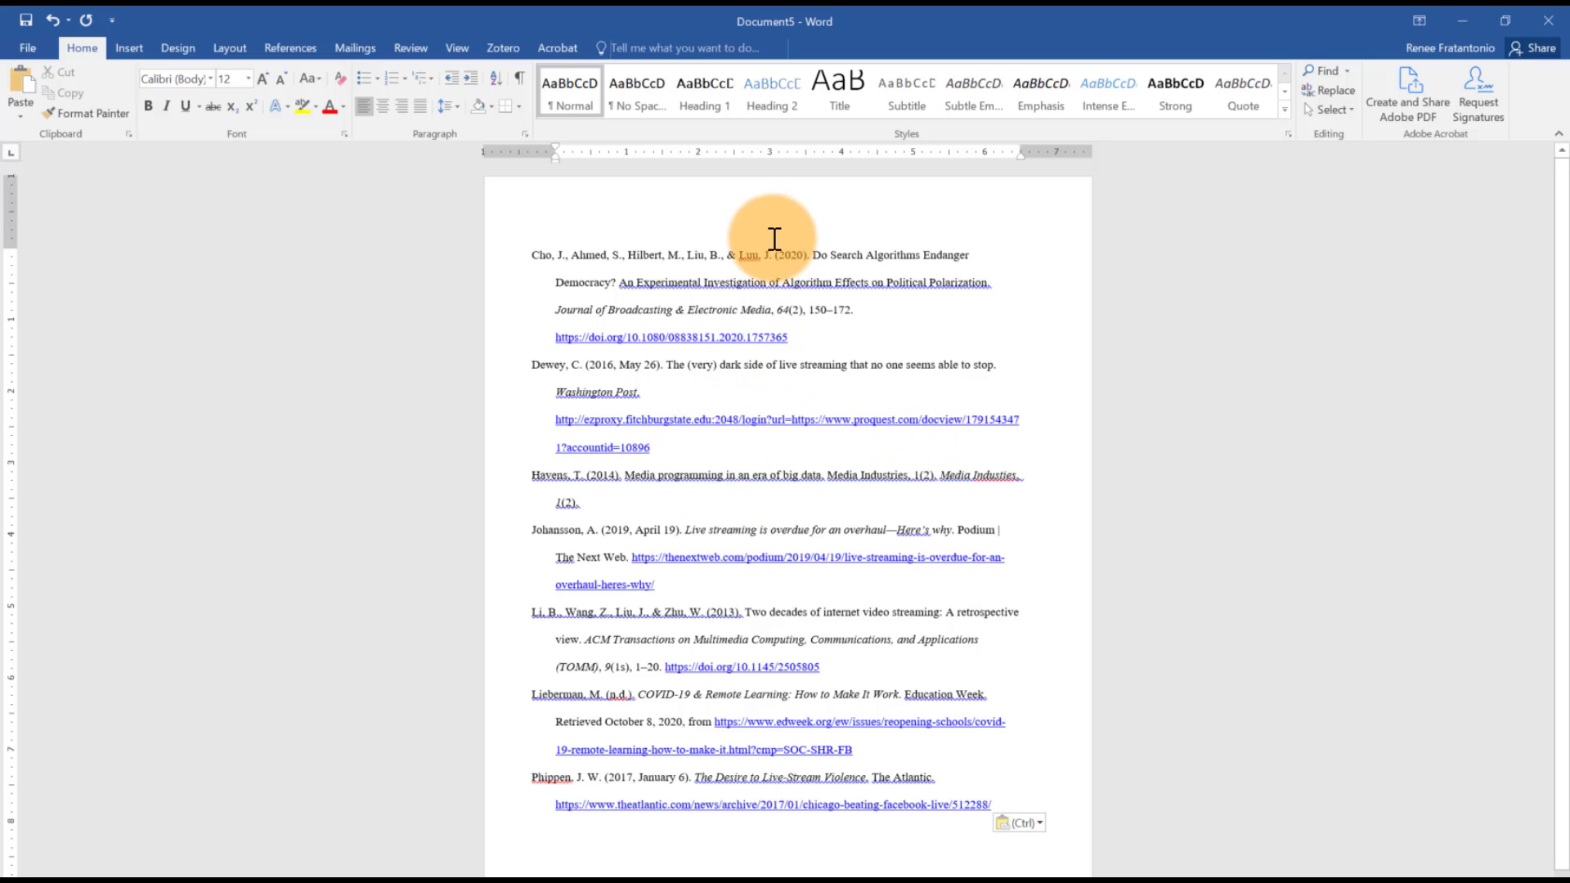
- Change the first reference's title to sentence case, starting with "Do search algorithms endanger democracy?"
left_click(832, 252)
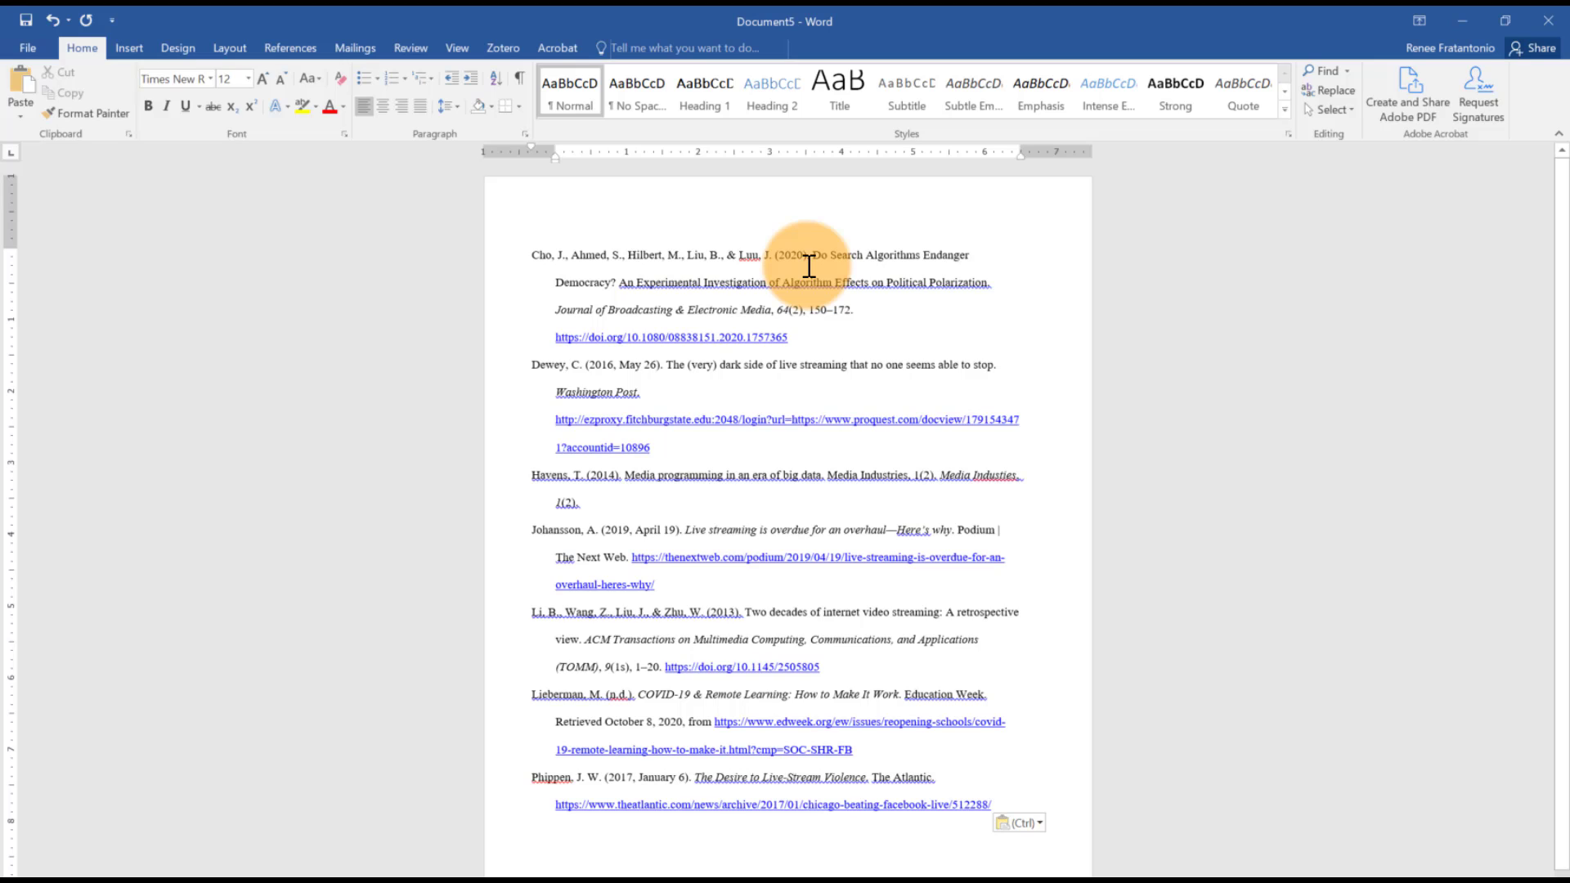
key("Delete")
type("s")
key("ctrl+Right")
key("Delete")
type("a")
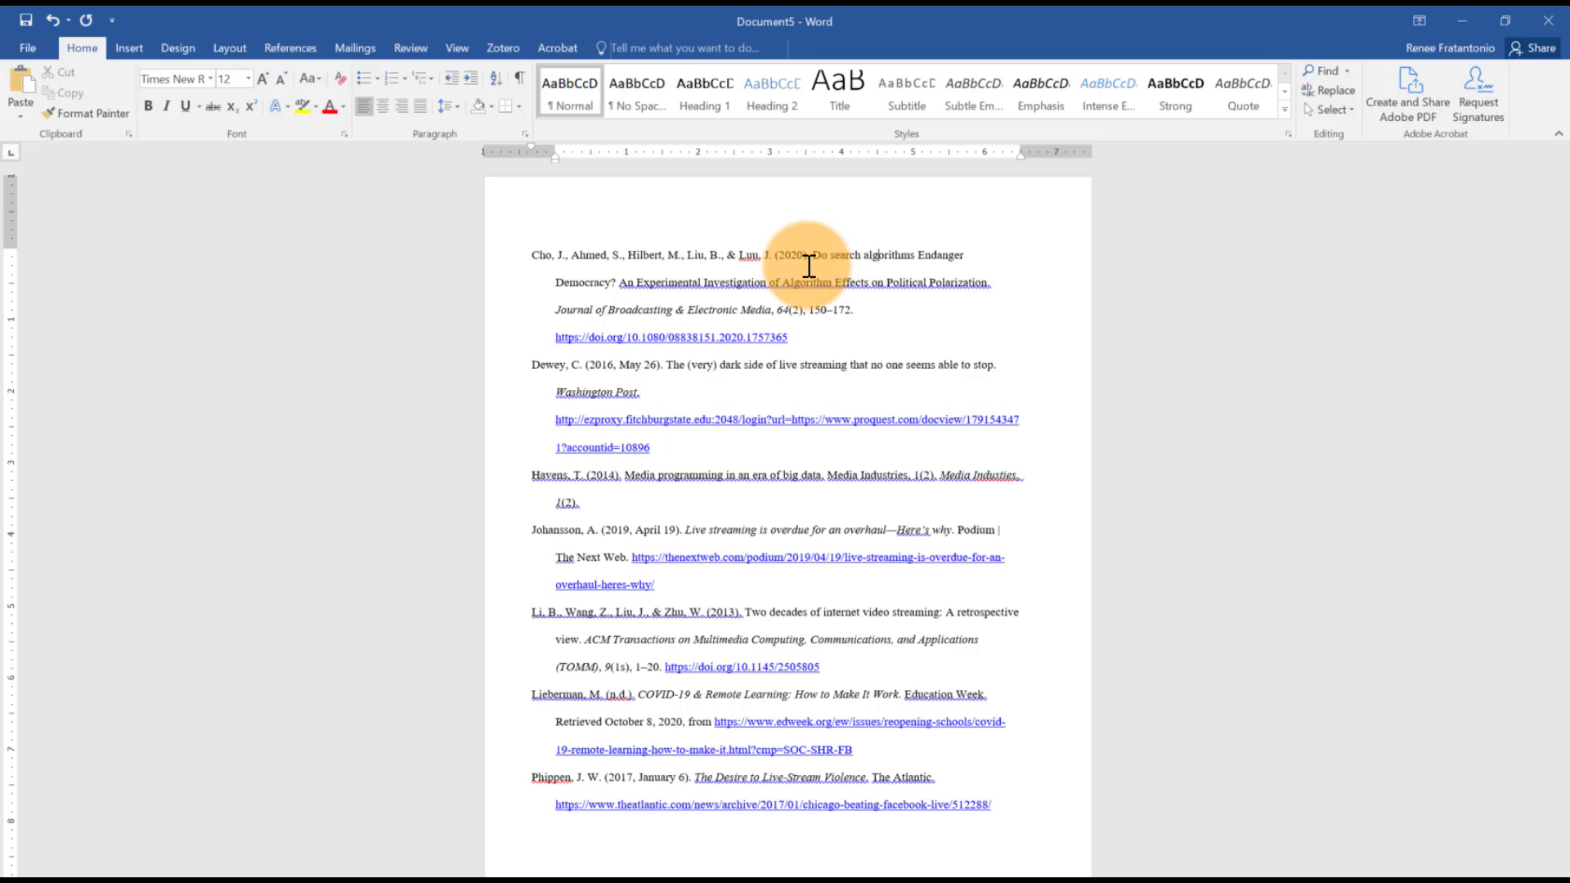
key("Delete")
type("e")
key("Delete")
type("d")
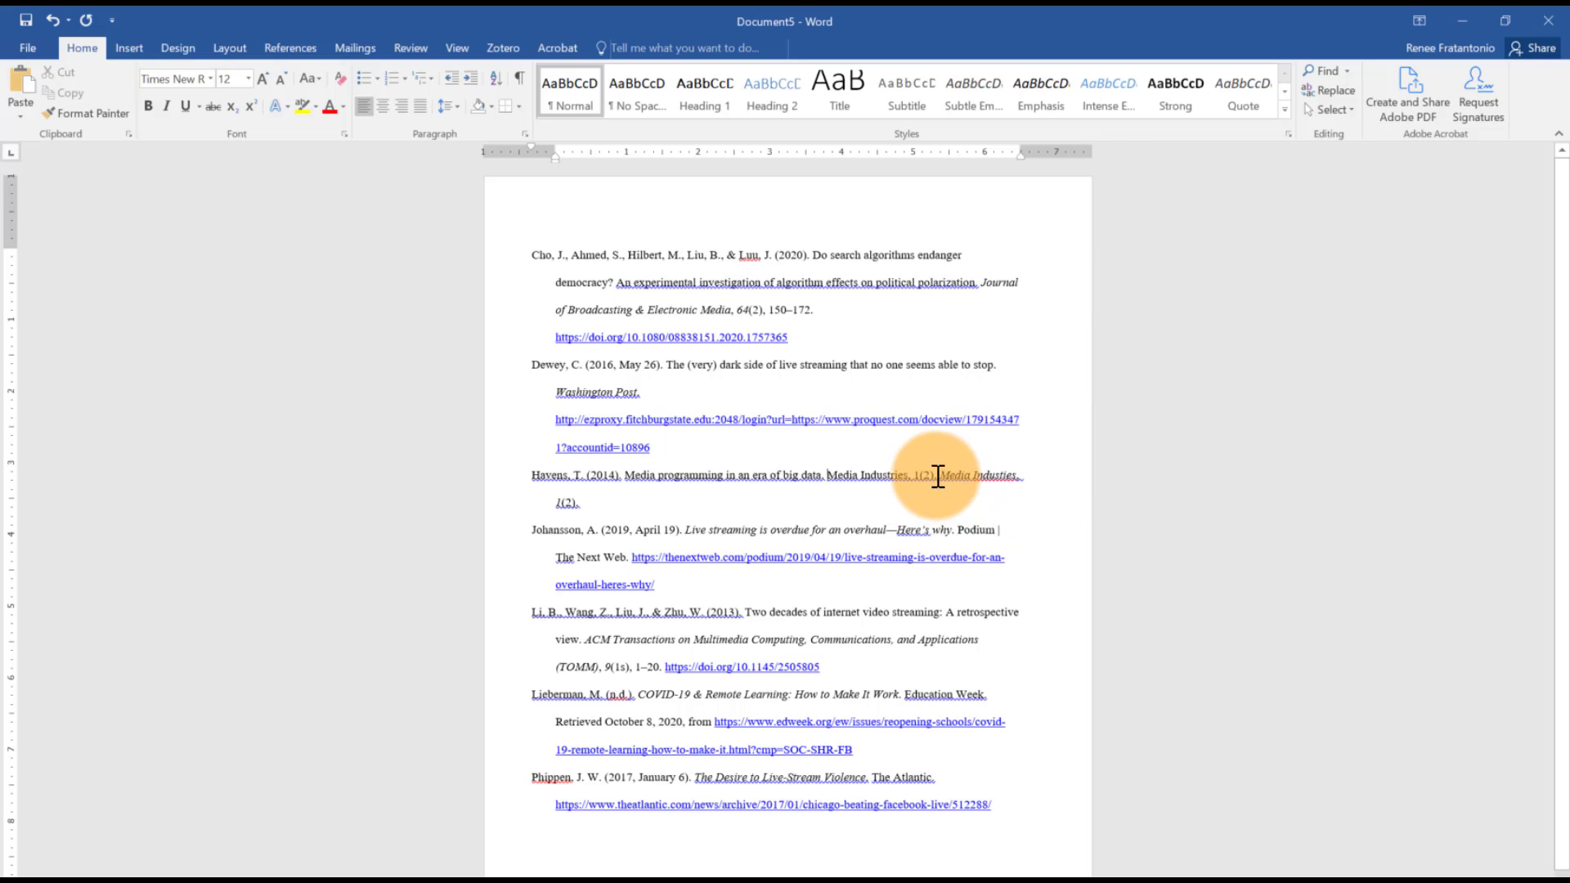
- Select the repeated "Media Industries" text in the 2014 reference, and view the "Miniature pleasures: On watching films on an iPhone" record's details in Zotero
left_click_drag(939, 476, 859, 474)
key("alt+Tab")
left_click(729, 181)
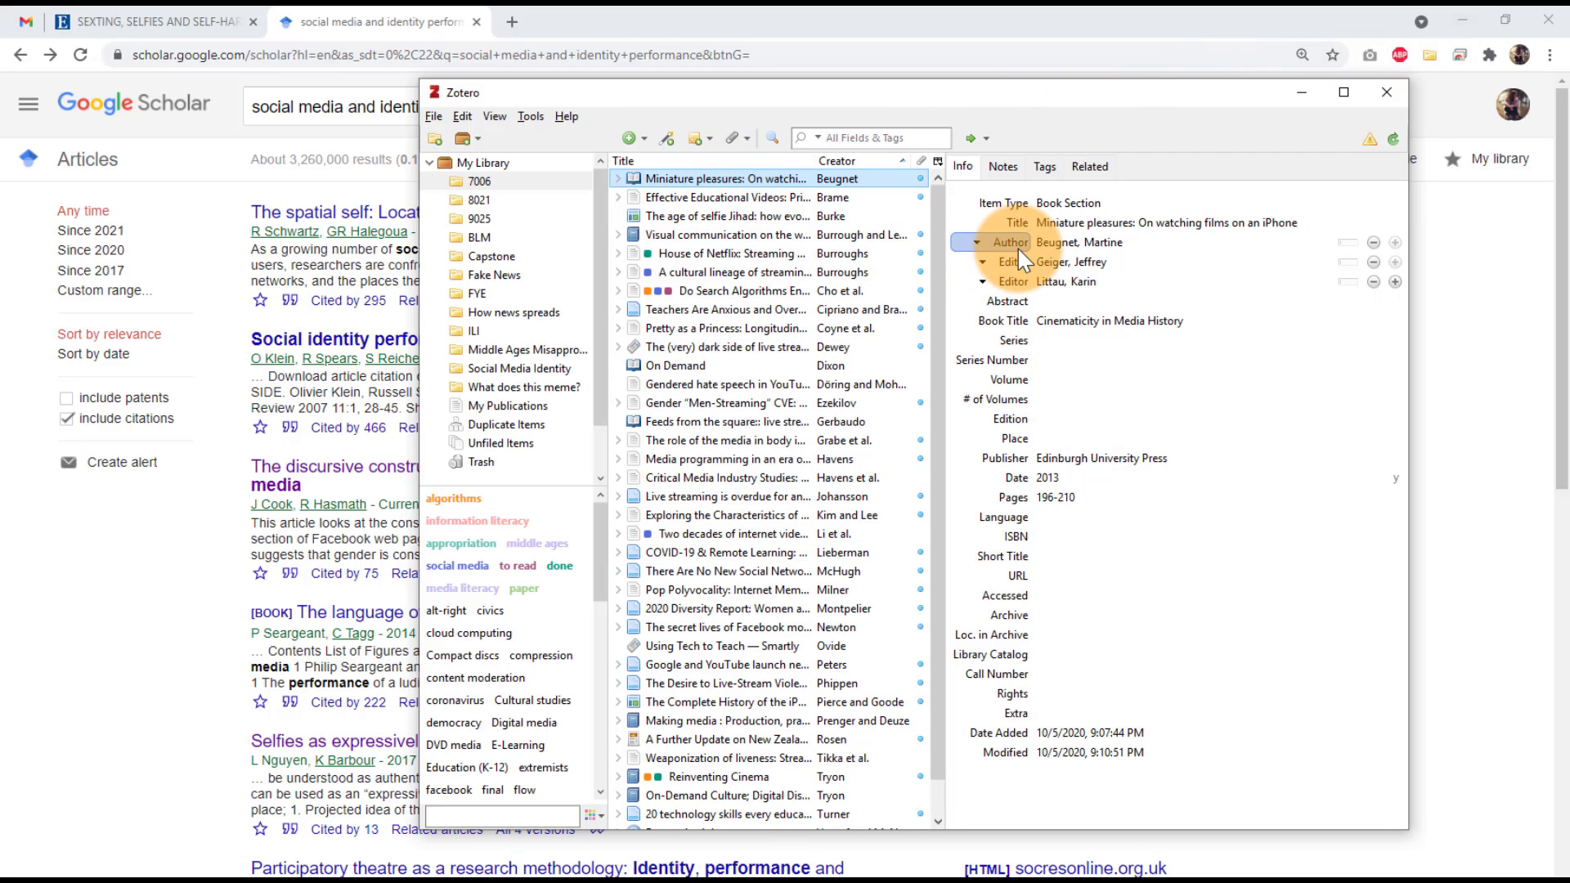
left_click(1033, 223)
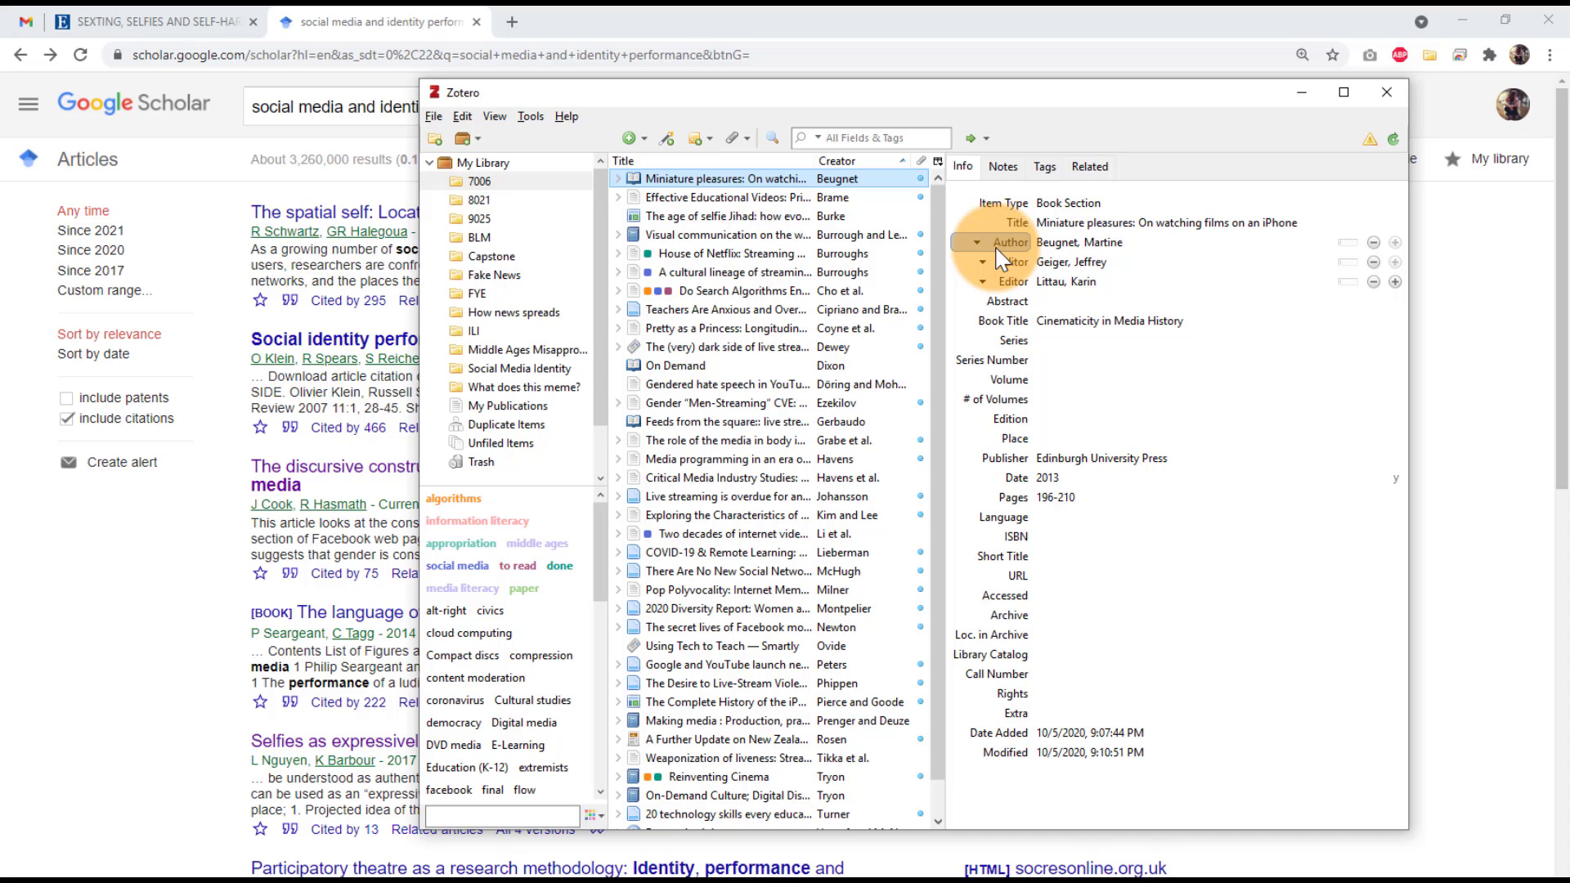